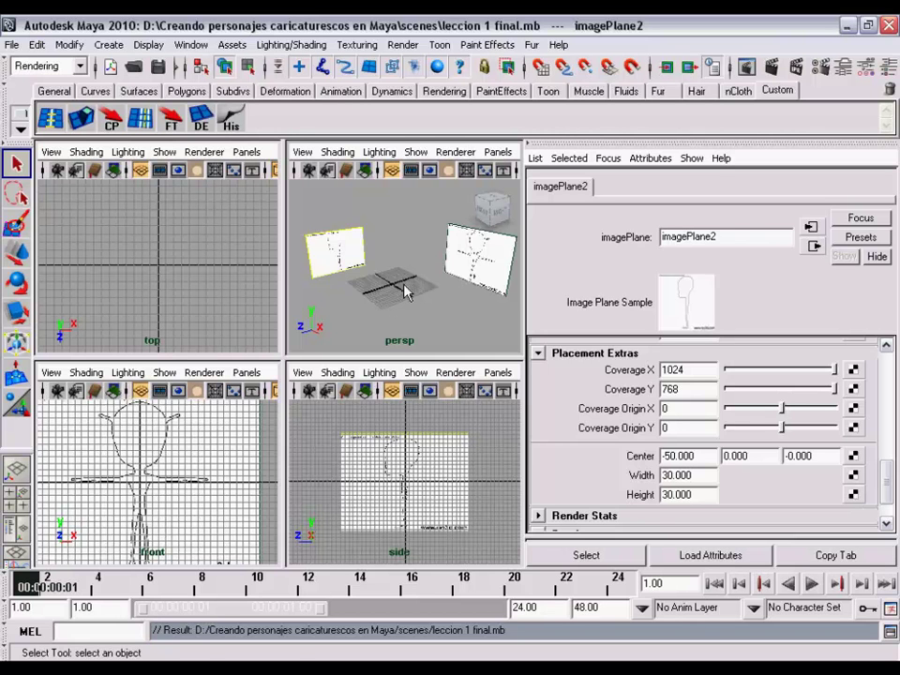
Tumble the perspective camera around the front and side sketch planes, then maximize the persp panel
alt+drag(406, 292, 422, 284)
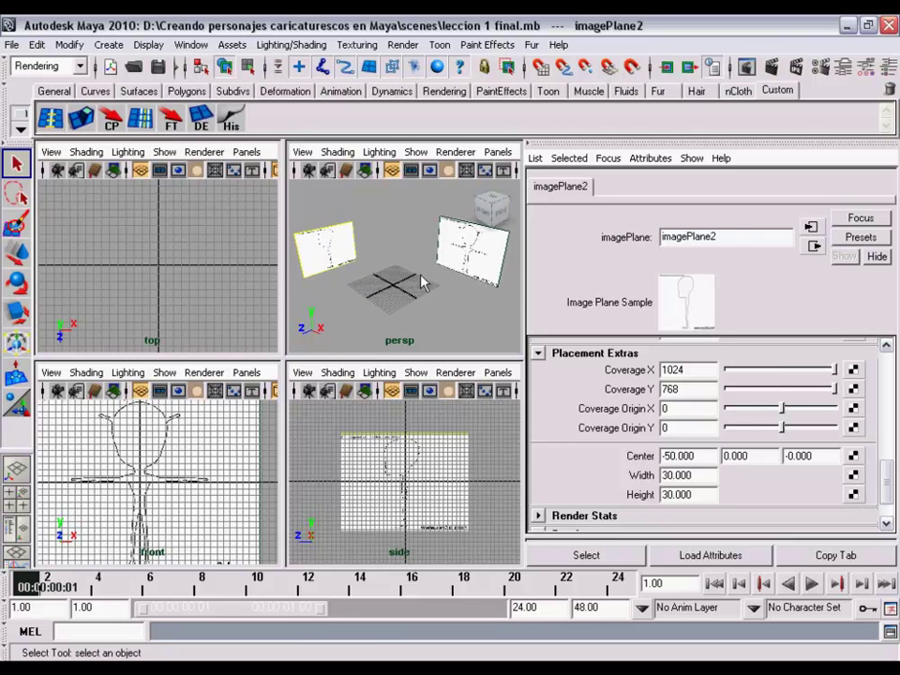
mouse_move(419, 280)
alt+mouse_down()
mouse_move(404, 274)
mouse_move(418, 266)
mouse_move(412, 282)
alt+mouse_up()
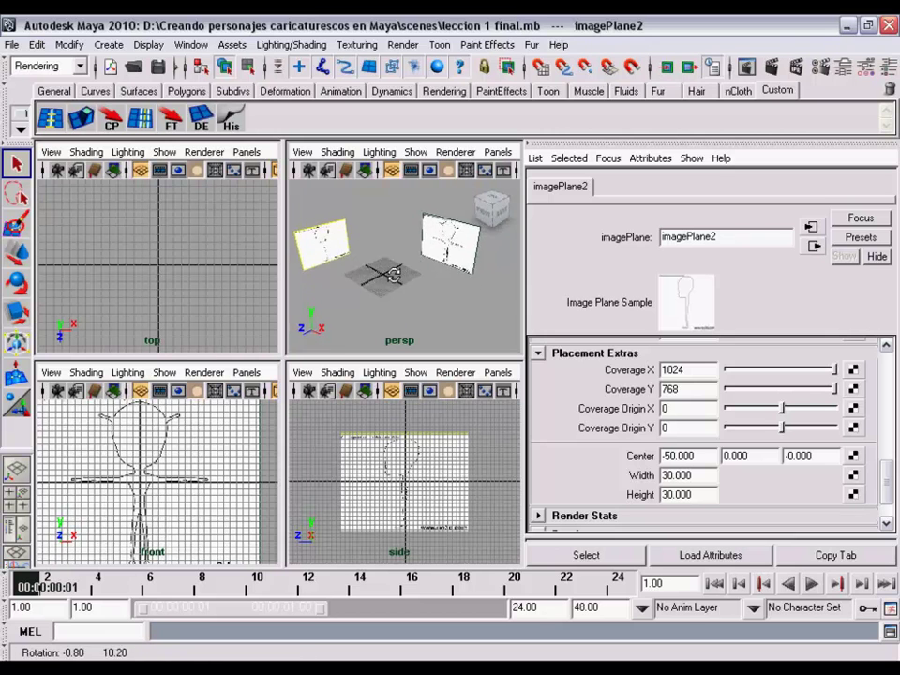
alt+right_drag(413, 281, 449, 289)
alt+drag(448, 289, 374, 288)
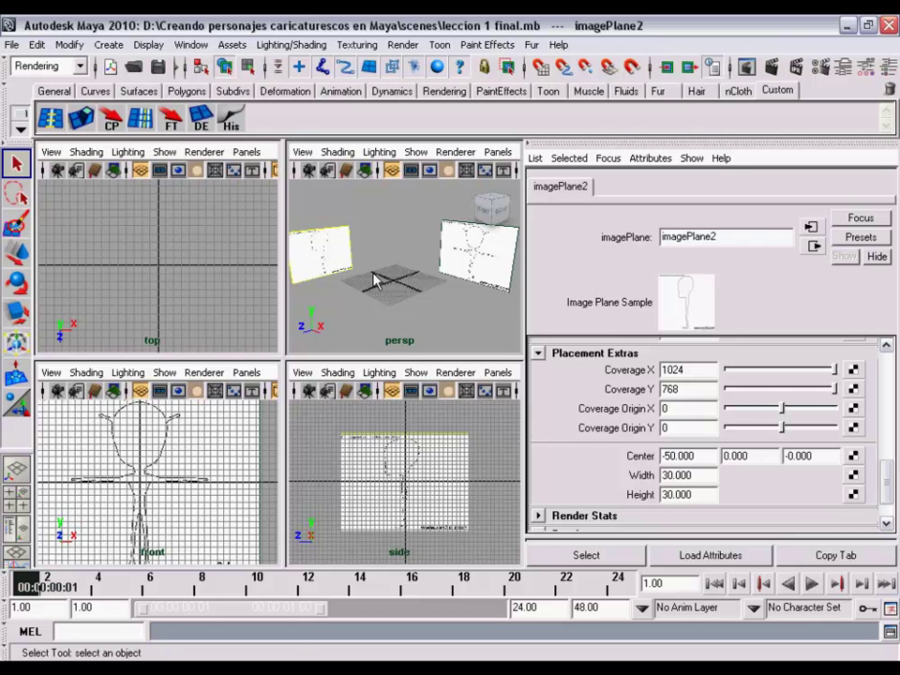
mouse_move(373, 279)
alt+mouse_down()
mouse_move(398, 258)
mouse_move(402, 272)
alt+mouse_up()
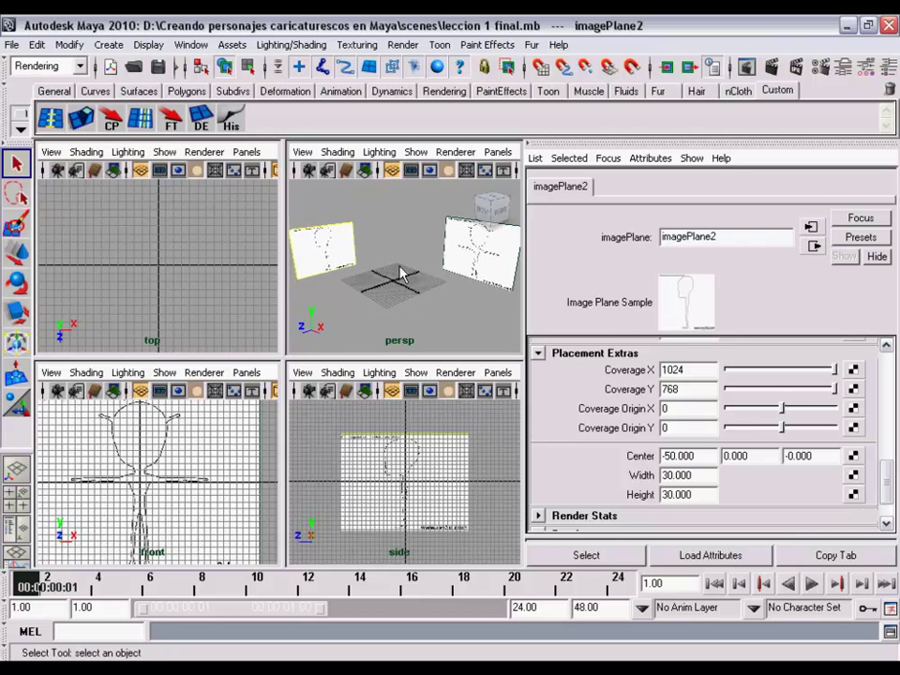
key(space)
alt+drag(321, 261, 279, 262)
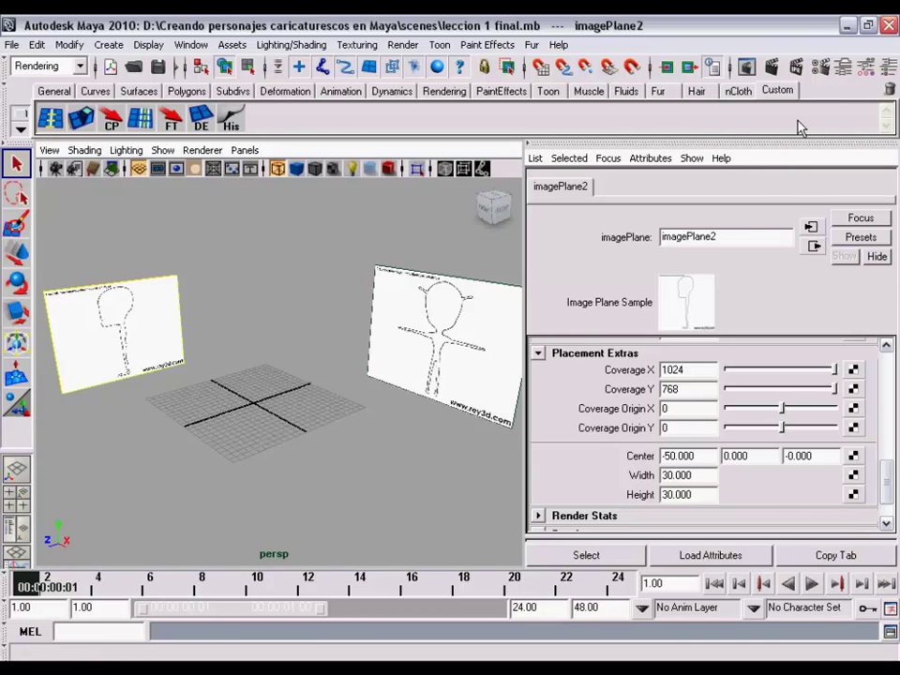
Show the Channel Box instead of the Attribute Editor and deselect the side image plane
click(894, 72)
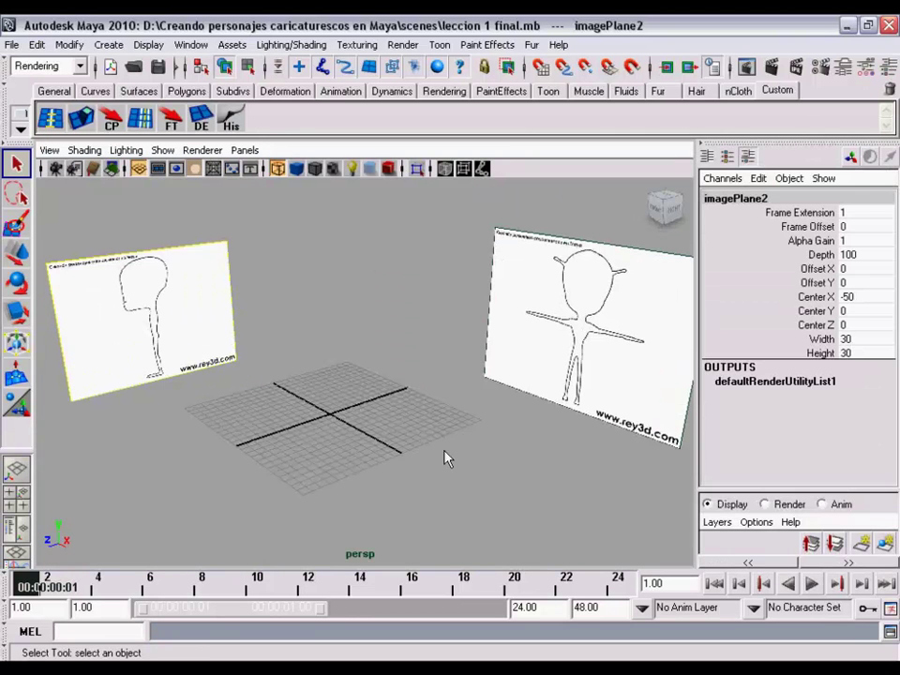
mouse_move(445, 459)
alt+mouse_down()
mouse_move(364, 439)
mouse_move(376, 385)
mouse_move(395, 378)
alt+mouse_up()
click(418, 352)
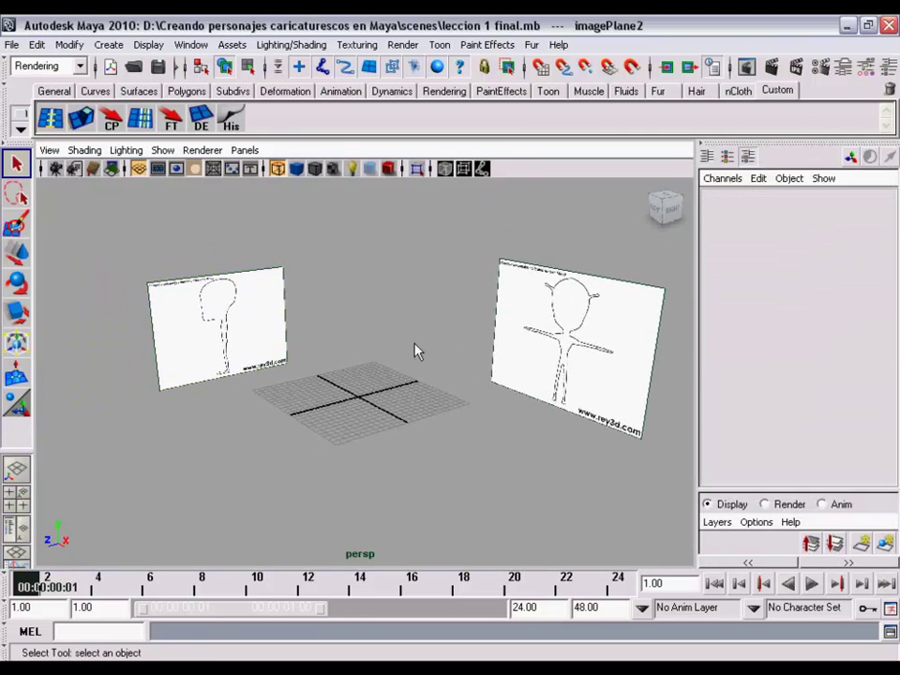
mouse_move(483, 356)
alt+mouse_down()
mouse_move(406, 346)
mouse_move(432, 357)
mouse_move(398, 355)
alt+mouse_up()
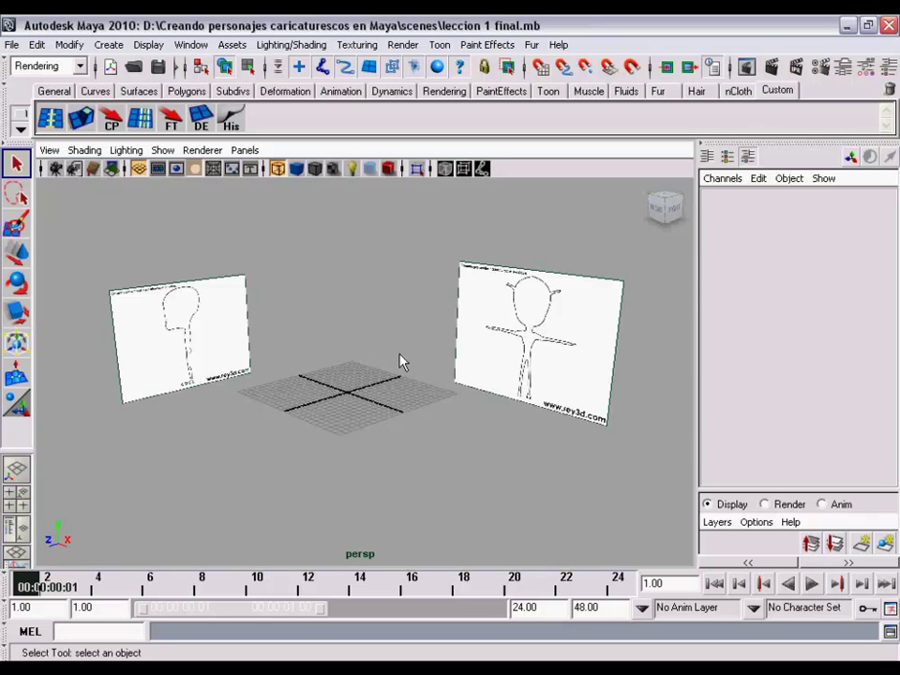
mouse_move(401, 361)
alt+mouse_down()
mouse_move(417, 354)
mouse_move(362, 362)
mouse_move(371, 358)
alt+mouse_up()
Return to the four-view layout and dolly the front view out to recentre its sketch
key(space)
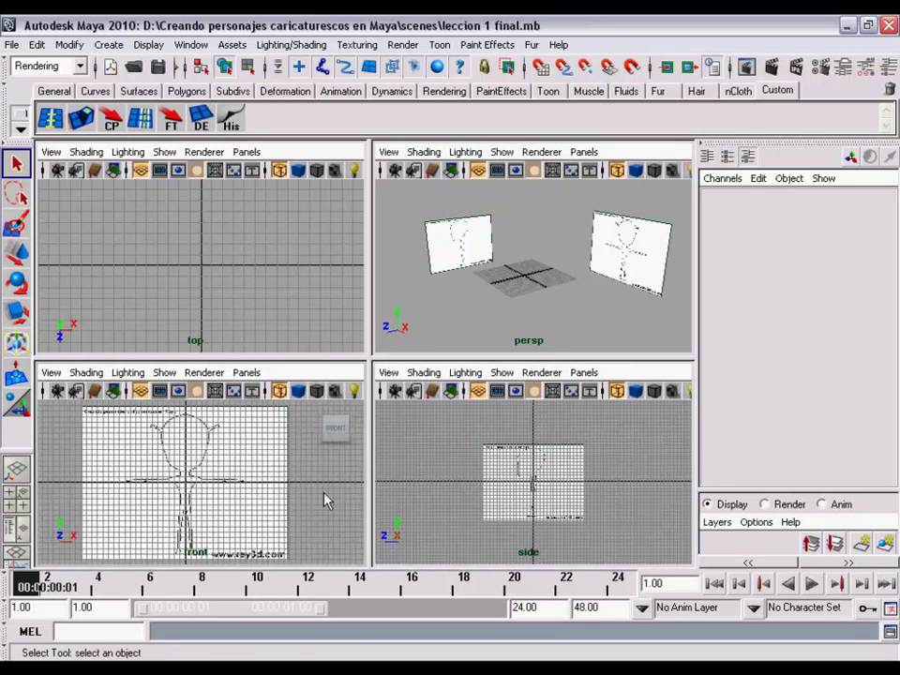
mouse_move(326, 502)
alt+right_down()
mouse_move(251, 476)
mouse_move(275, 476)
mouse_move(235, 478)
mouse_move(255, 463)
alt+right_up()
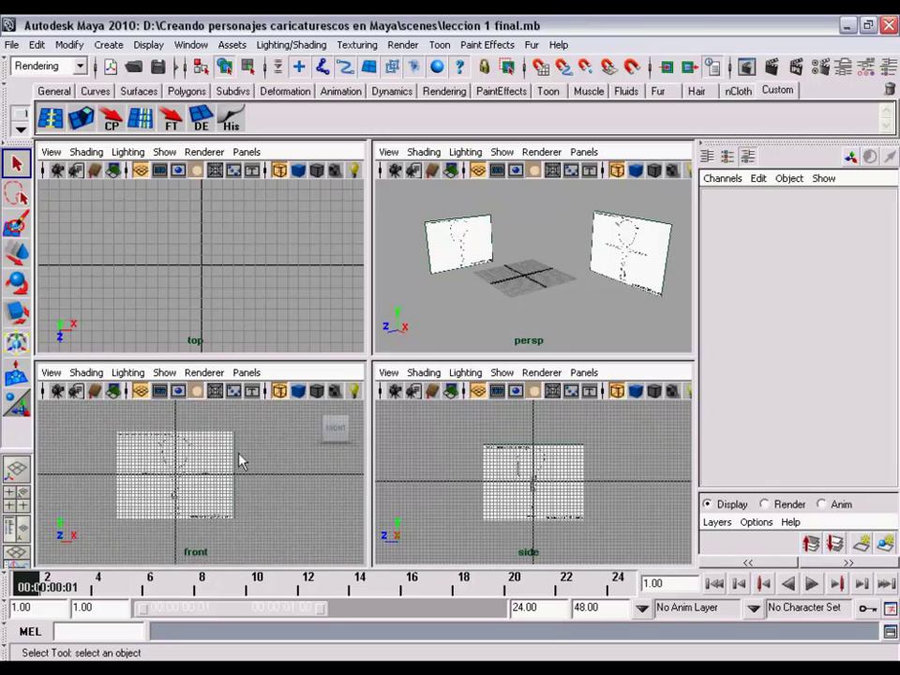
mouse_move(245, 480)
alt+middle_down()
mouse_move(238, 464)
mouse_move(255, 472)
mouse_move(268, 460)
mouse_move(233, 449)
mouse_move(243, 447)
mouse_move(226, 456)
alt+middle_up()
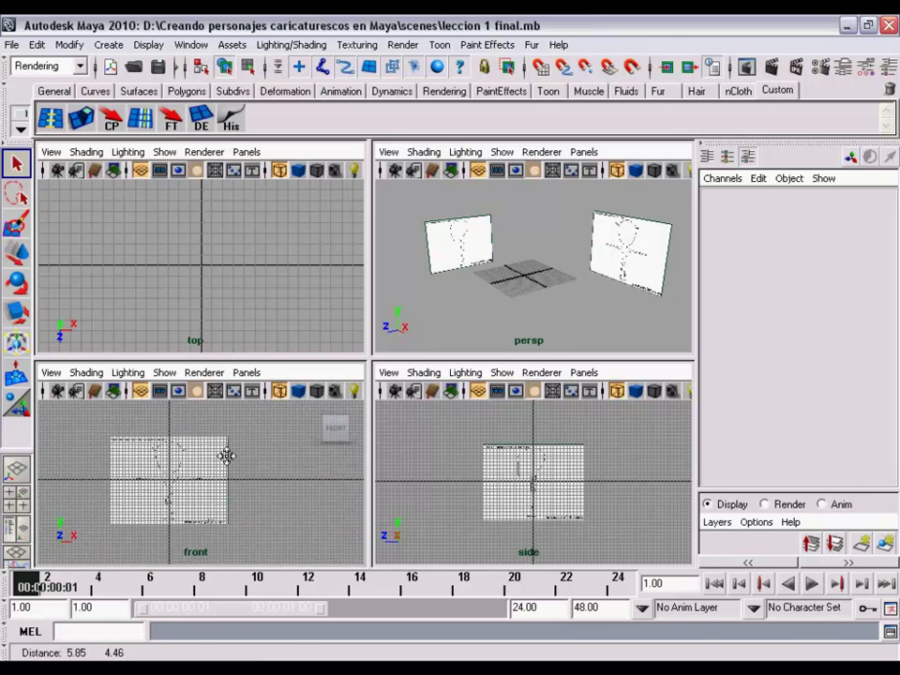
mouse_move(466, 276)
alt+mouse_down()
mouse_move(484, 261)
mouse_move(512, 262)
mouse_move(563, 279)
mouse_move(532, 267)
mouse_move(537, 284)
alt+mouse_up()
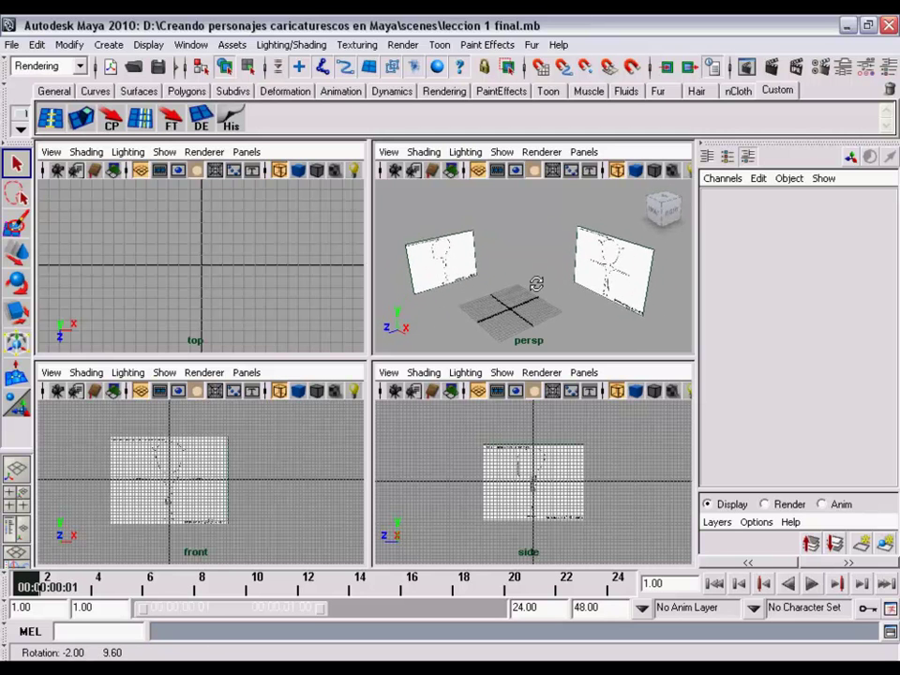
alt+right_drag(536, 284, 538, 267)
Open the side image plane's attributes with Ctrl+A and compare them with the front image plane
click(434, 269)
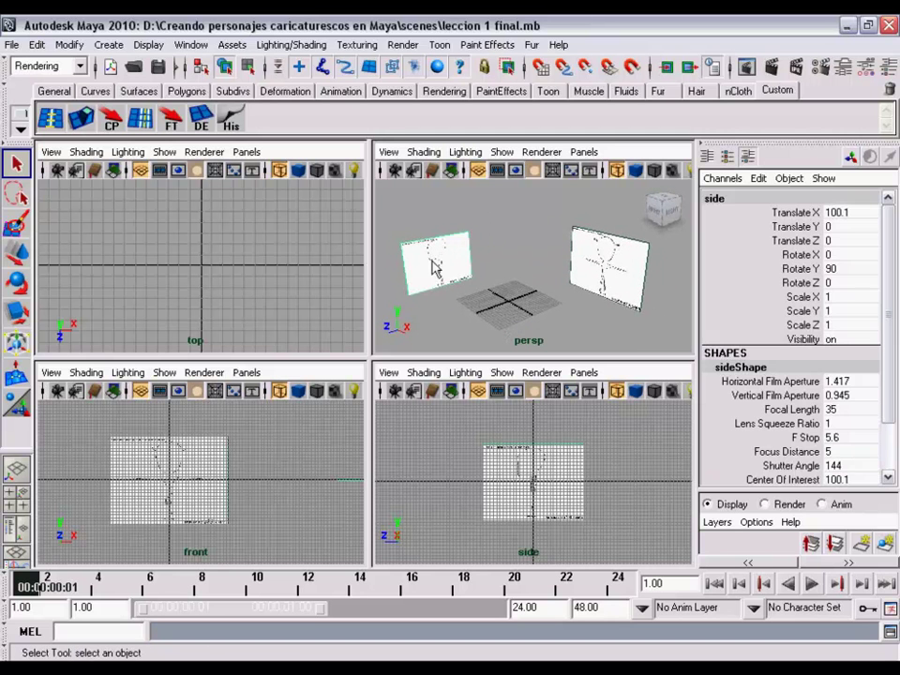
key(ctrl+a)
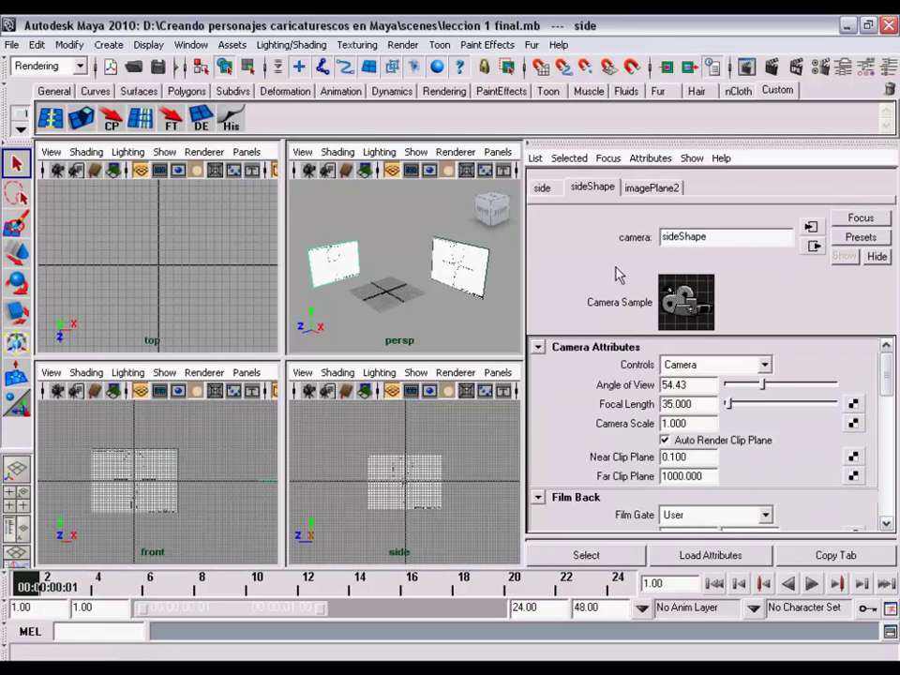
click(657, 188)
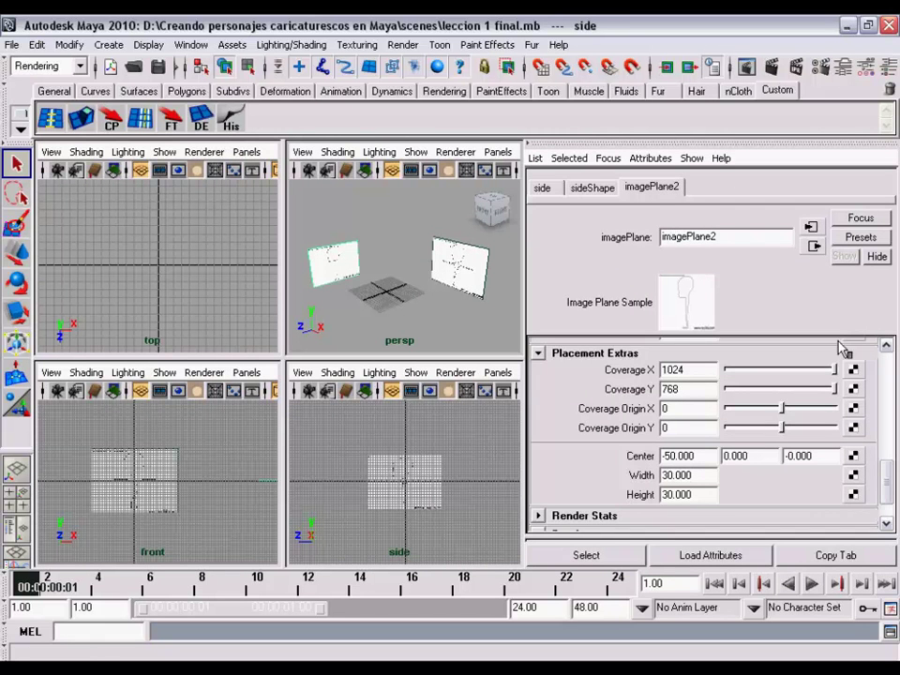
scroll(886, 473, down, 1)
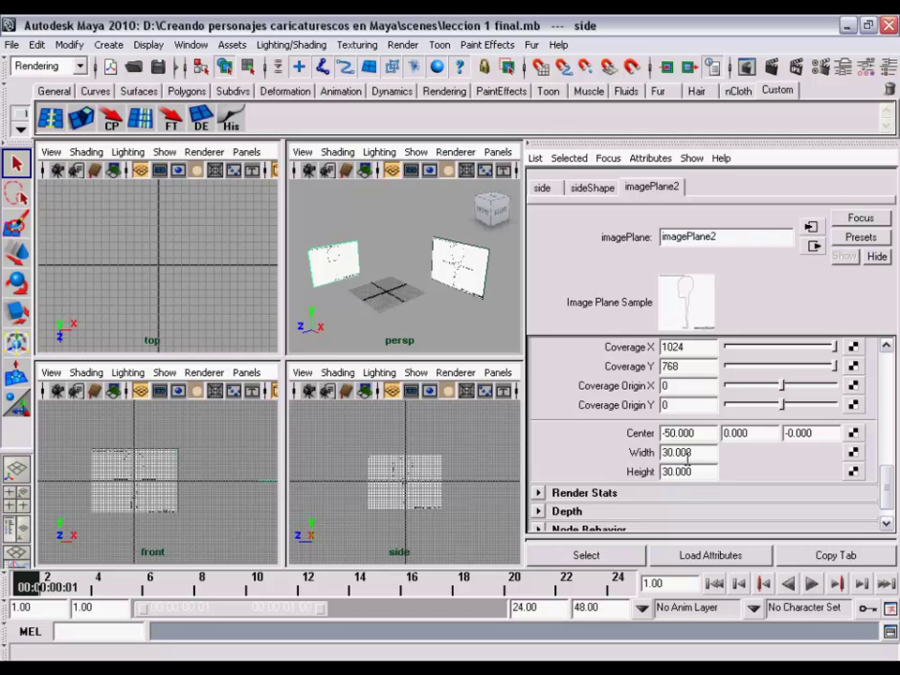
click(434, 258)
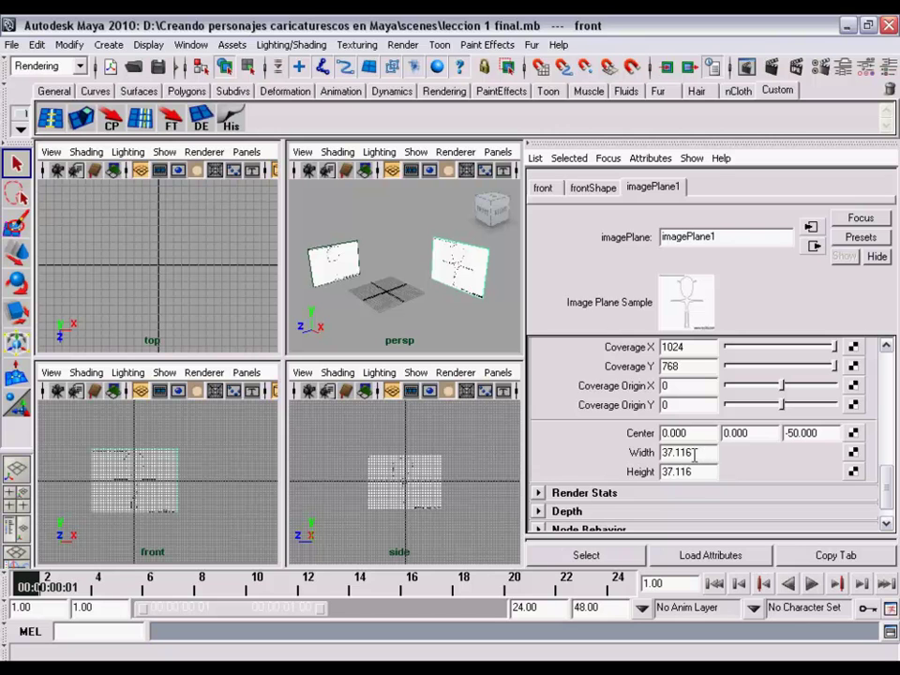
click(339, 262)
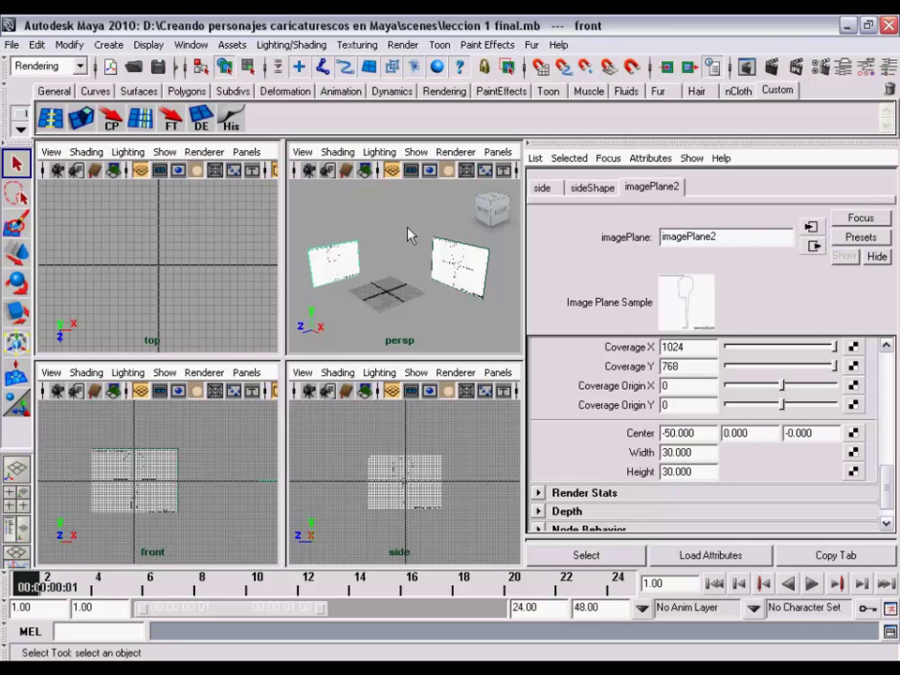
click(451, 267)
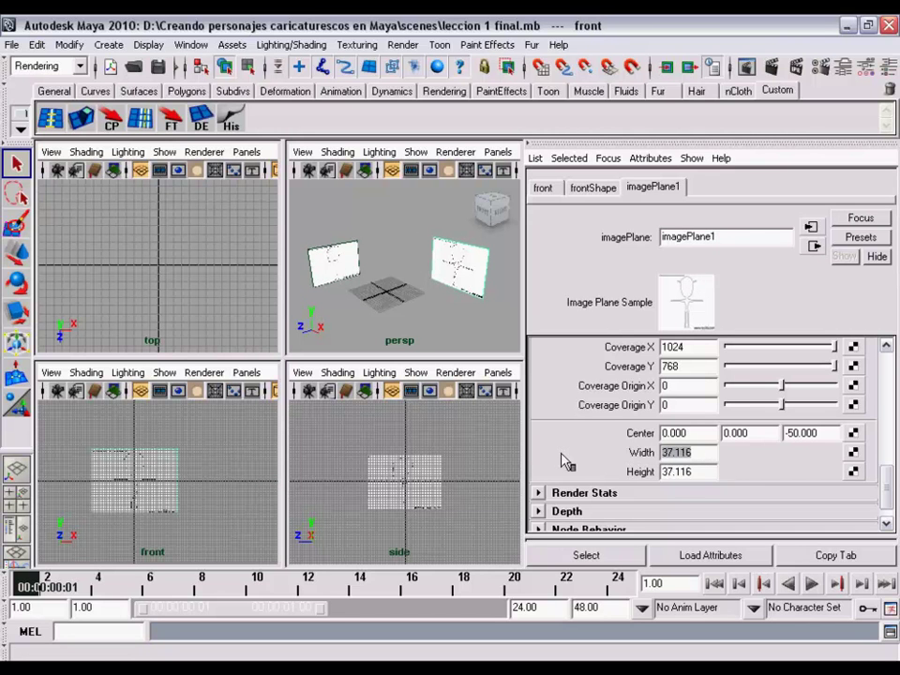
Enter 30 for both the width and height of the front image plane
text(30)
key(Return)
key(Tab)
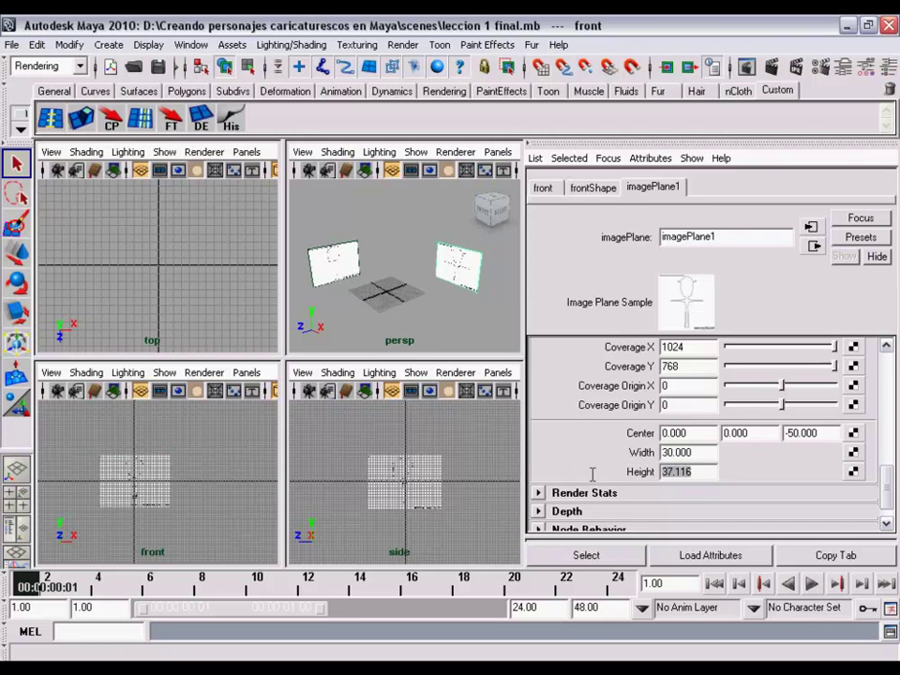
text(30)
key(Return)
click(340, 262)
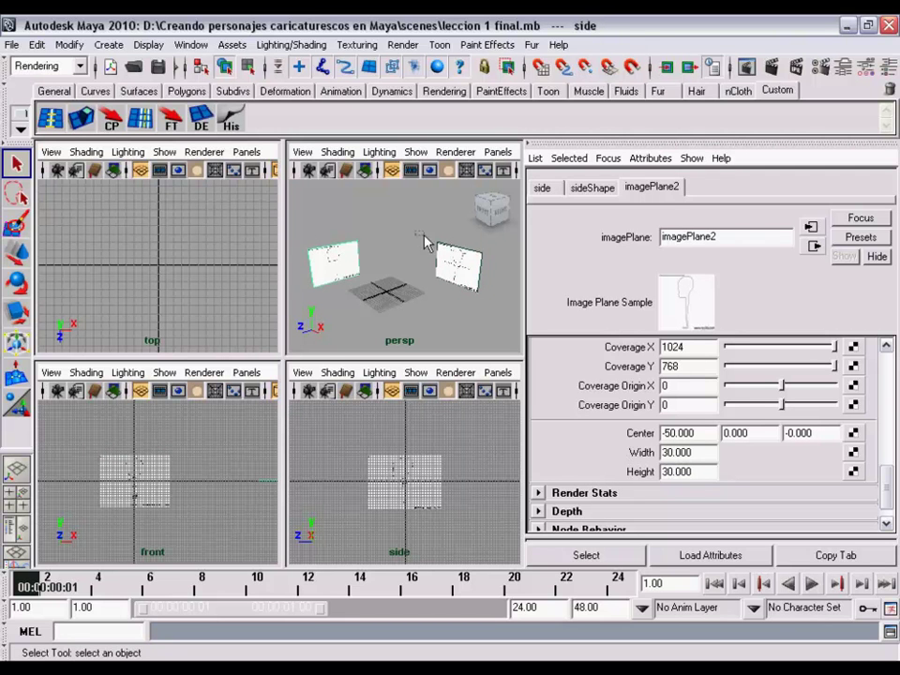
click(443, 277)
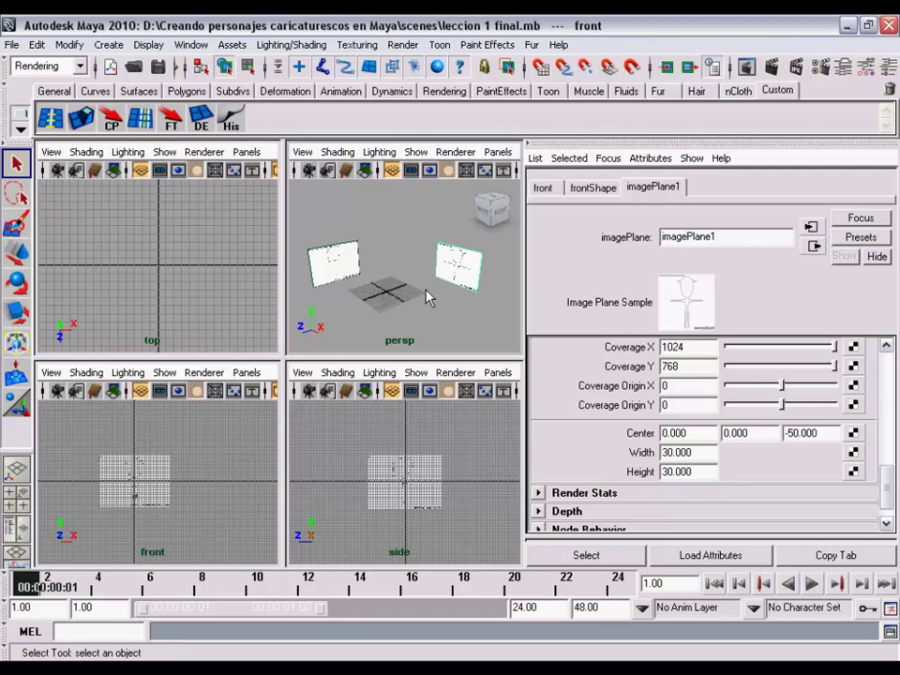
Try a front-plane width of 37, then set it back to 30 to match the side plane
double_click(714, 453)
text(37)
key(Return)
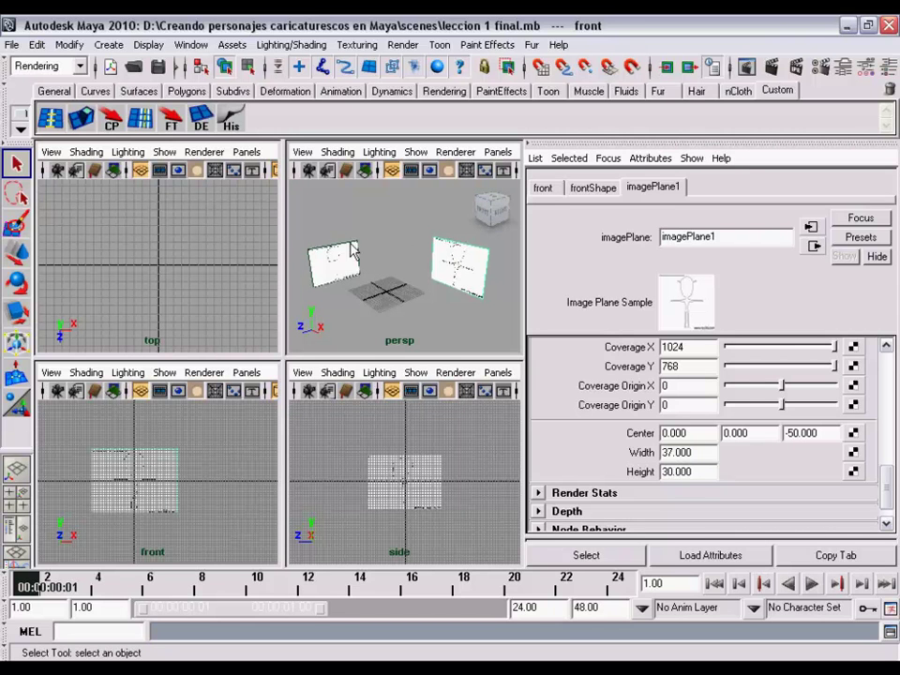
double_click(713, 452)
text(30)
key(Return)
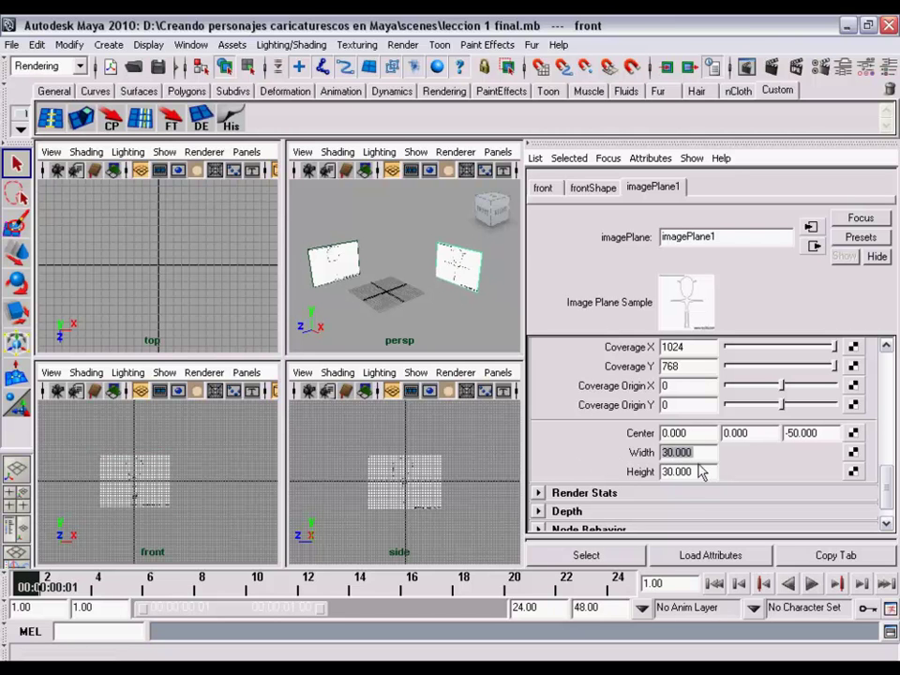
click(336, 255)
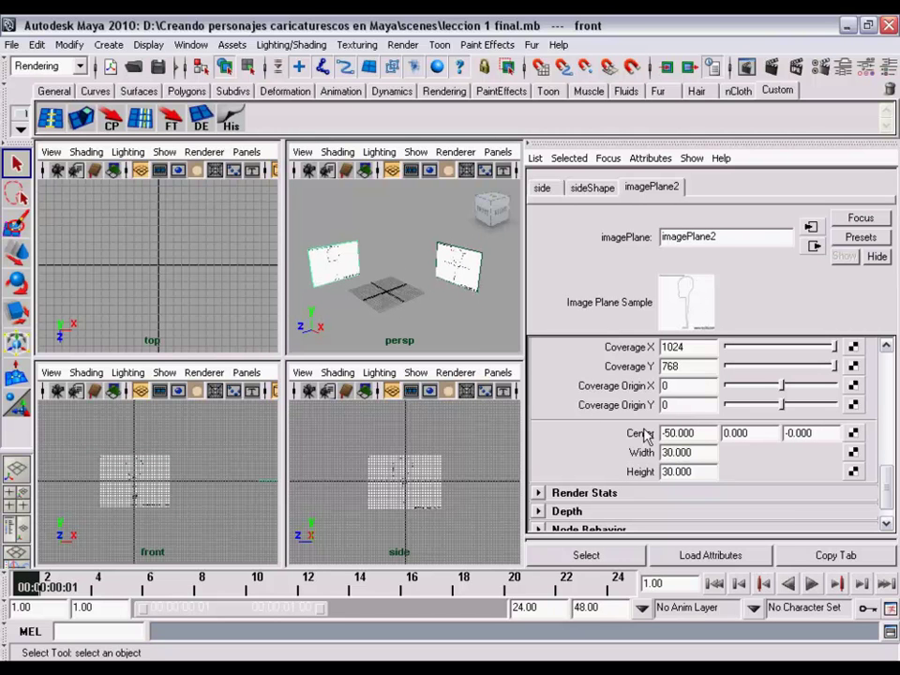
click(464, 270)
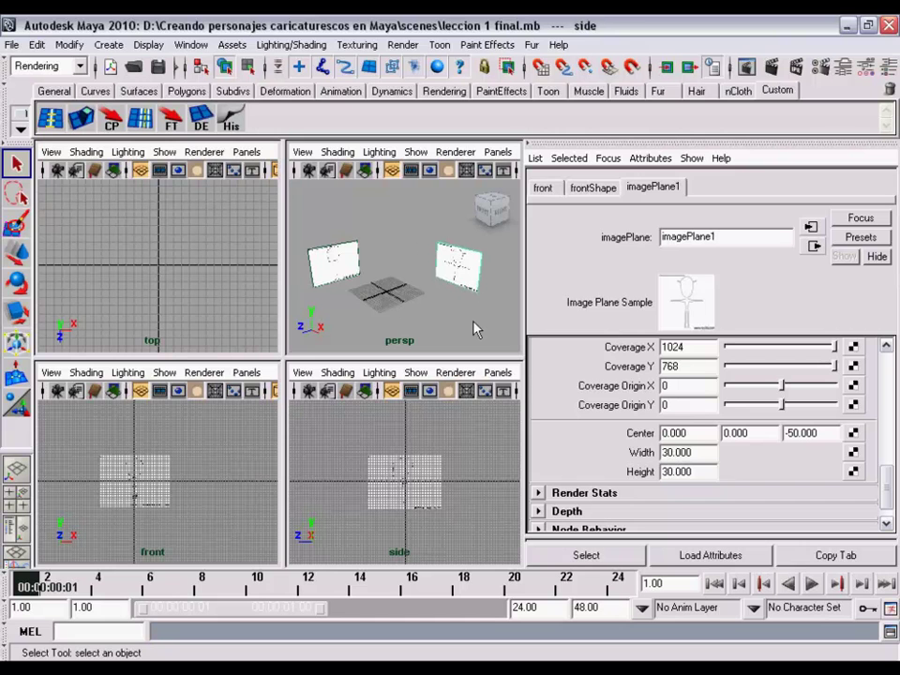
key(space)
Bring back the Channel Box and tumble the perspective view to a new angle
mouse_move(442, 305)
alt+mouse_down()
mouse_move(270, 446)
mouse_move(357, 381)
alt+mouse_up()
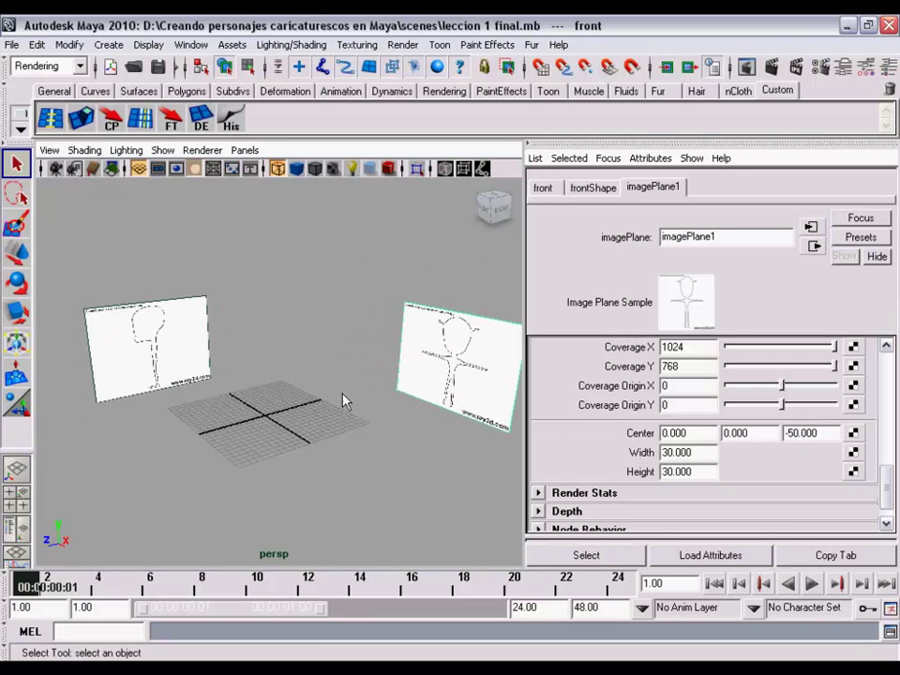
click(890, 66)
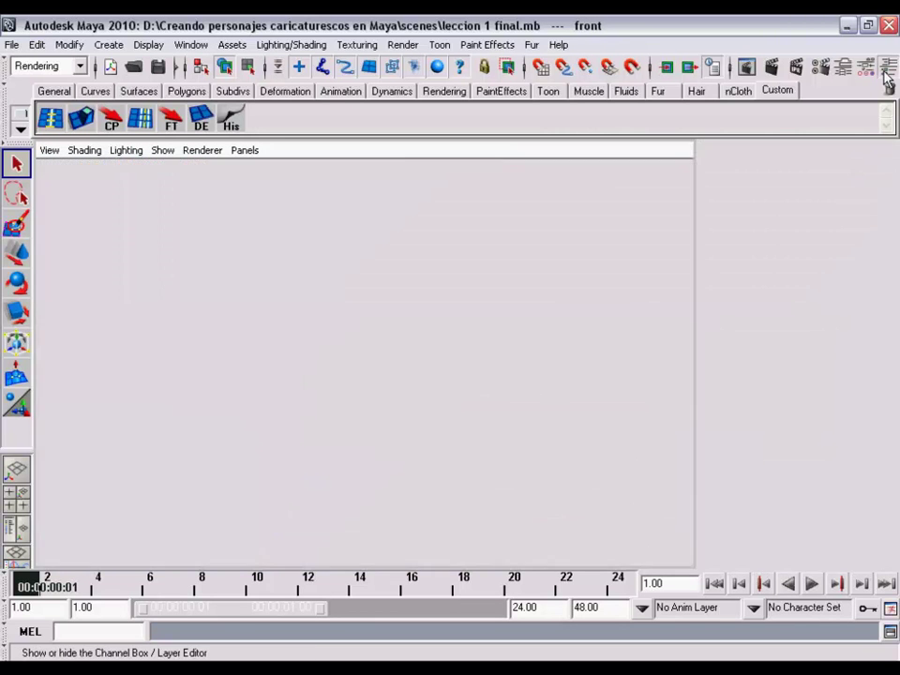
mouse_move(476, 398)
alt+middle_down()
mouse_move(512, 442)
mouse_move(480, 437)
alt+middle_up()
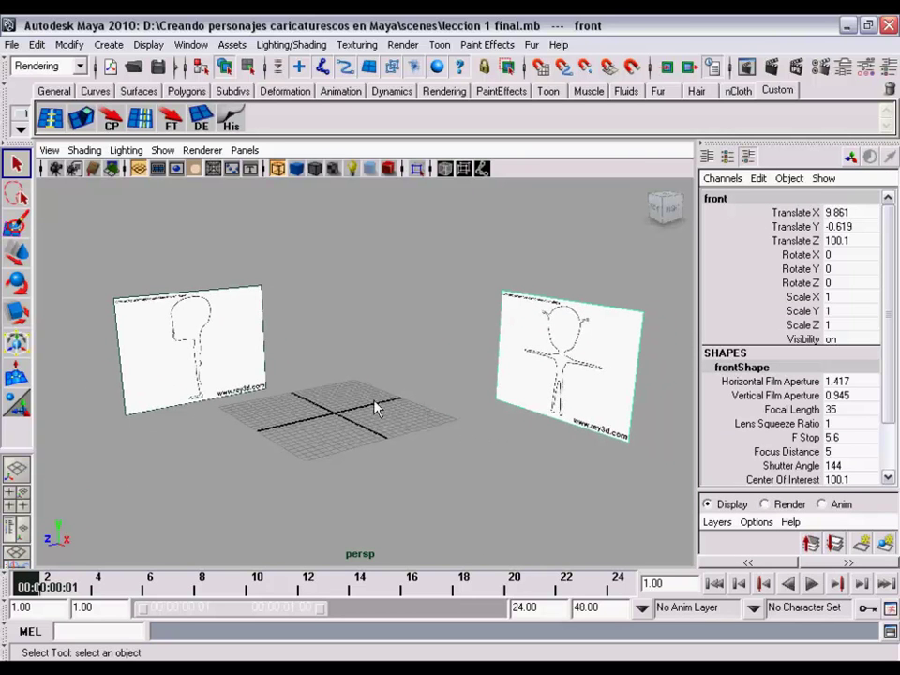
alt+drag(376, 408, 396, 409)
Create a polygon cylinder at the origin from the hotbox and display it smooth-shaded
key(space)
click(353, 332)
mouse_move(398, 363)
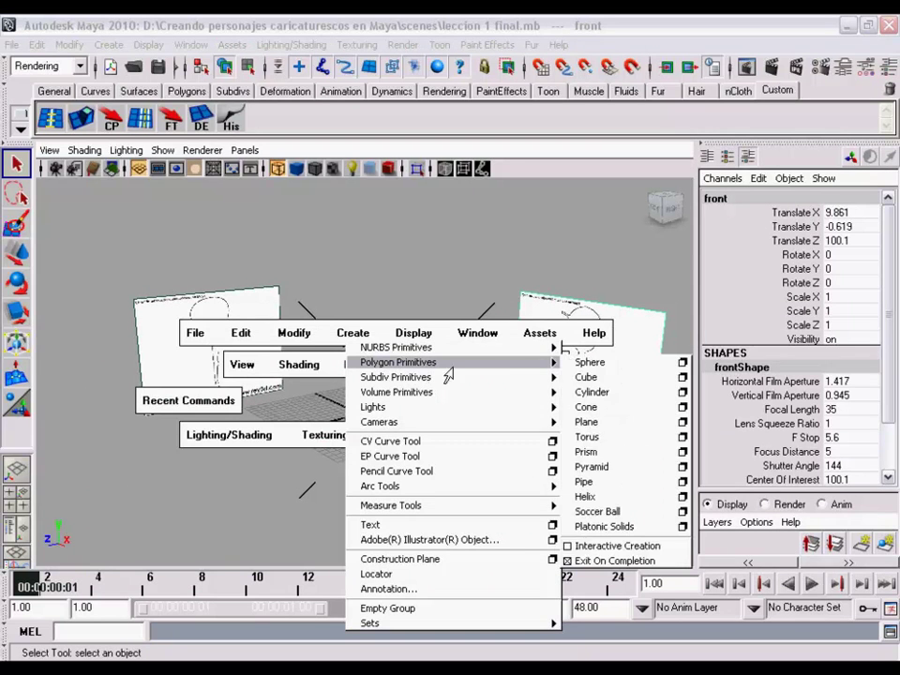
click(593, 392)
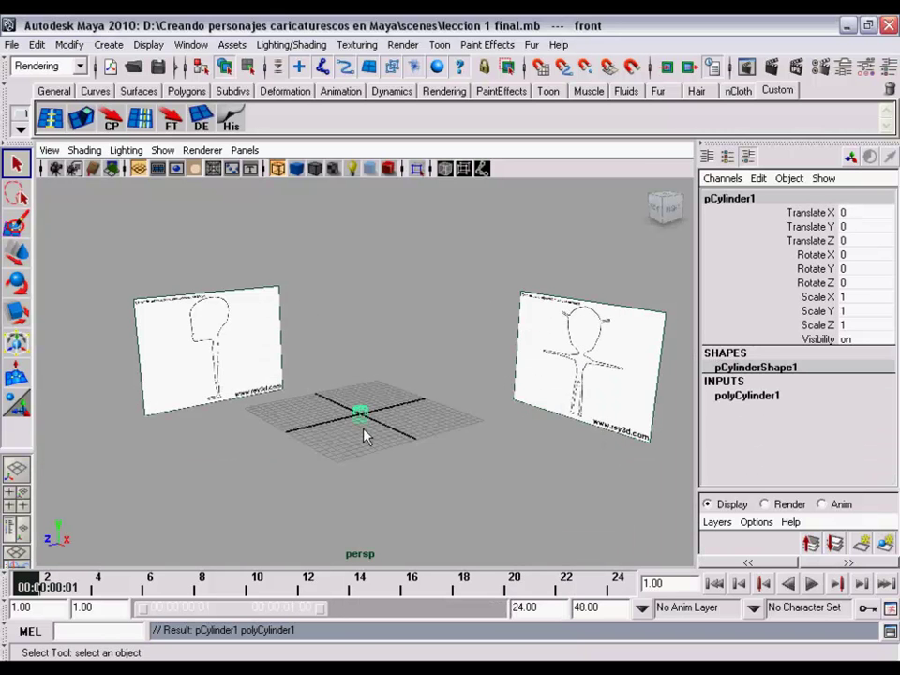
key(w)
scroll(458, 448, up, 2)
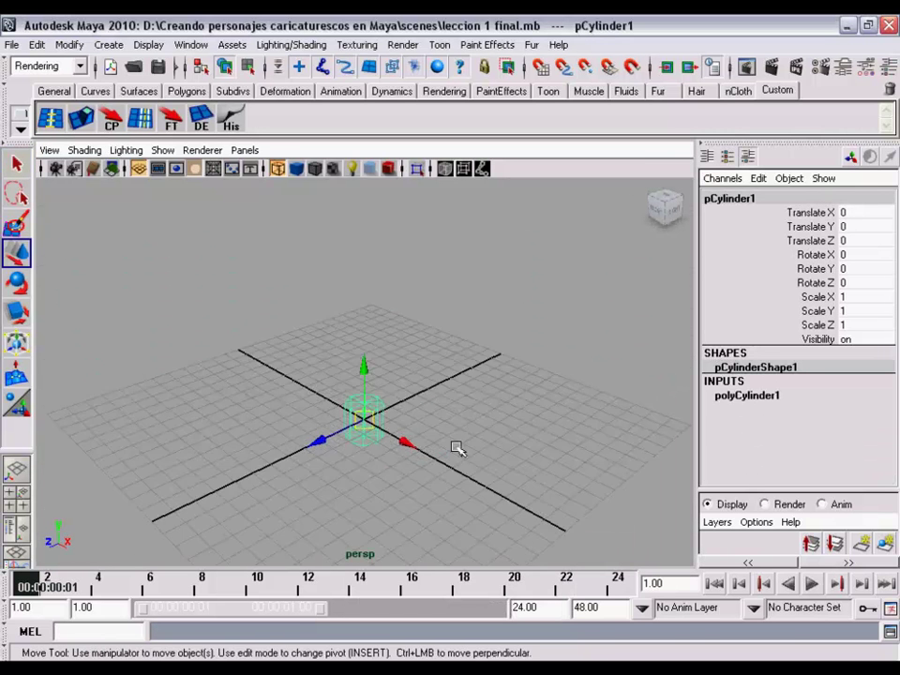
scroll(360, 422, up, 2)
key(5)
Orbit and dolly the perspective view in around the new cylinder
alt+drag(438, 403, 427, 382)
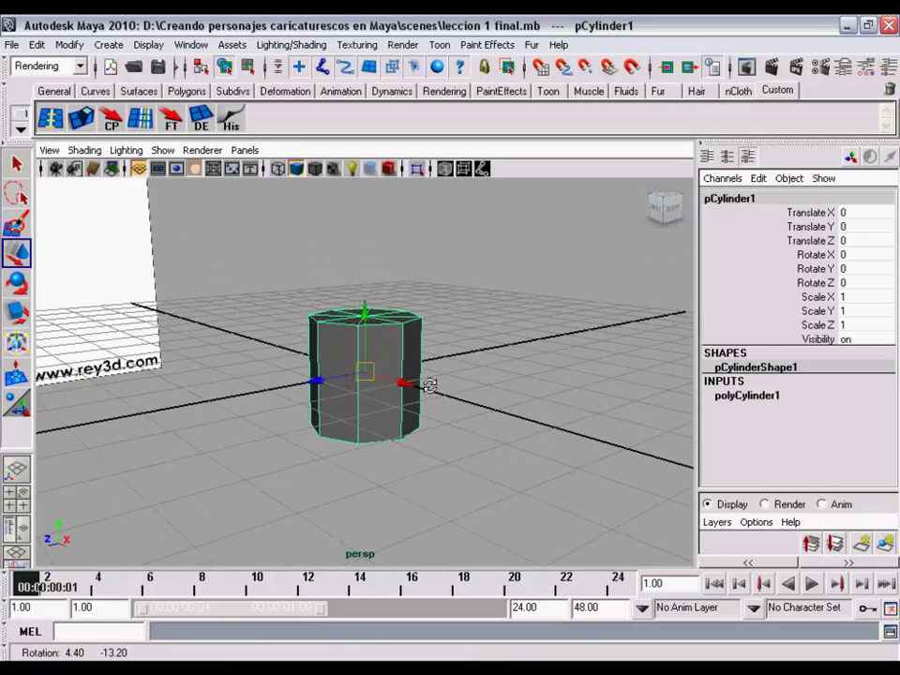
alt+middle_drag(427, 382, 470, 389)
mouse_move(471, 389)
alt+mouse_down()
mouse_move(438, 356)
mouse_move(446, 374)
mouse_move(450, 364)
alt+mouse_up()
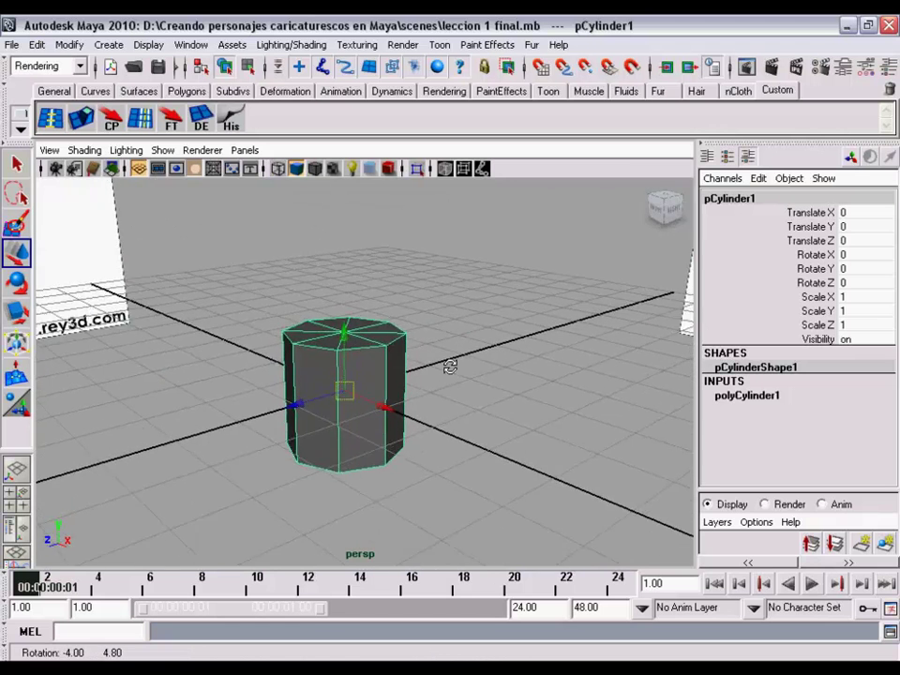
alt+right_drag(450, 364, 430, 361)
mouse_move(515, 369)
alt+mouse_down()
mouse_move(475, 315)
mouse_move(490, 315)
alt+mouse_up()
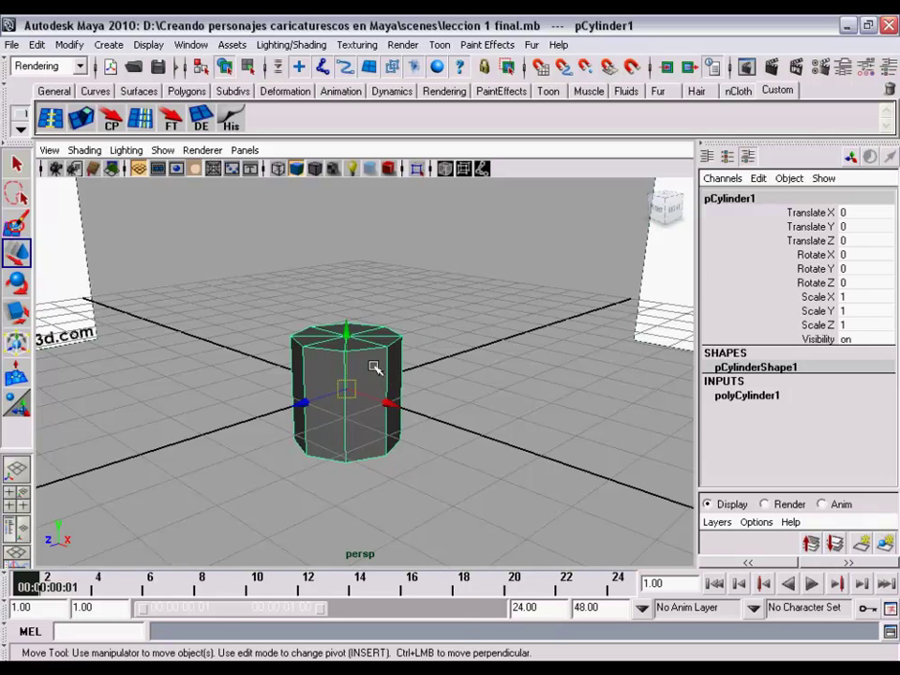
right_drag(373, 361, 398, 596)
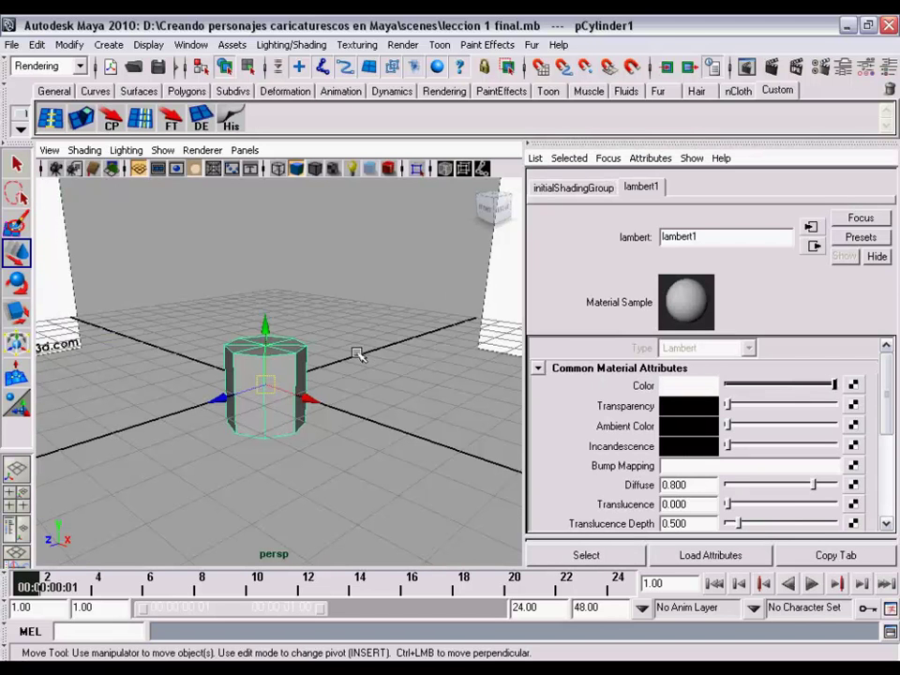
Open lambert1 via Material Attributes in the cylinder's right-click marking menu
right_drag(276, 351, 305, 586)
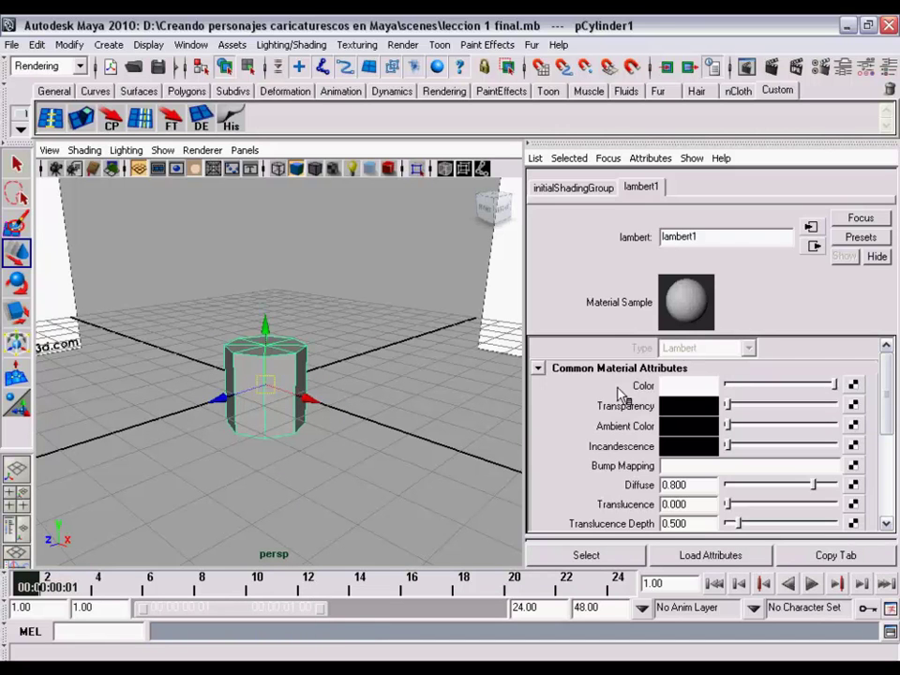
Test the lambert1 colour slider, leave it white, and close the Attribute Editor
mouse_move(834, 390)
mouse_down()
mouse_move(758, 391)
mouse_move(884, 392)
mouse_up()
key(ctrl+a)
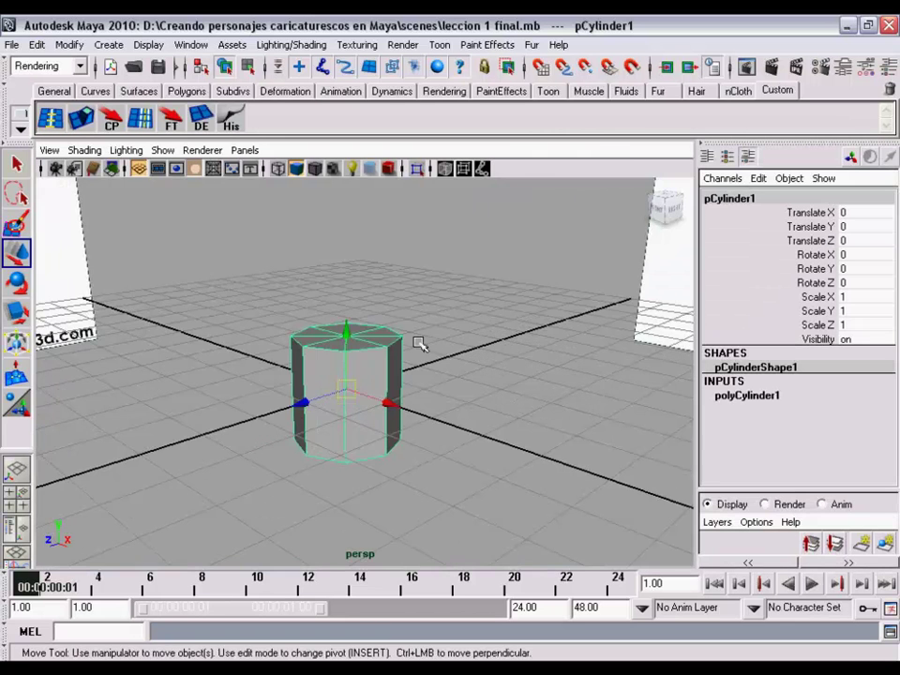
mouse_move(421, 341)
alt+mouse_down()
mouse_move(365, 400)
mouse_move(406, 385)
alt+mouse_up()
alt+right_drag(406, 385, 438, 389)
mouse_move(438, 388)
alt+mouse_down()
mouse_move(477, 389)
mouse_move(452, 384)
mouse_move(458, 392)
alt+mouse_up()
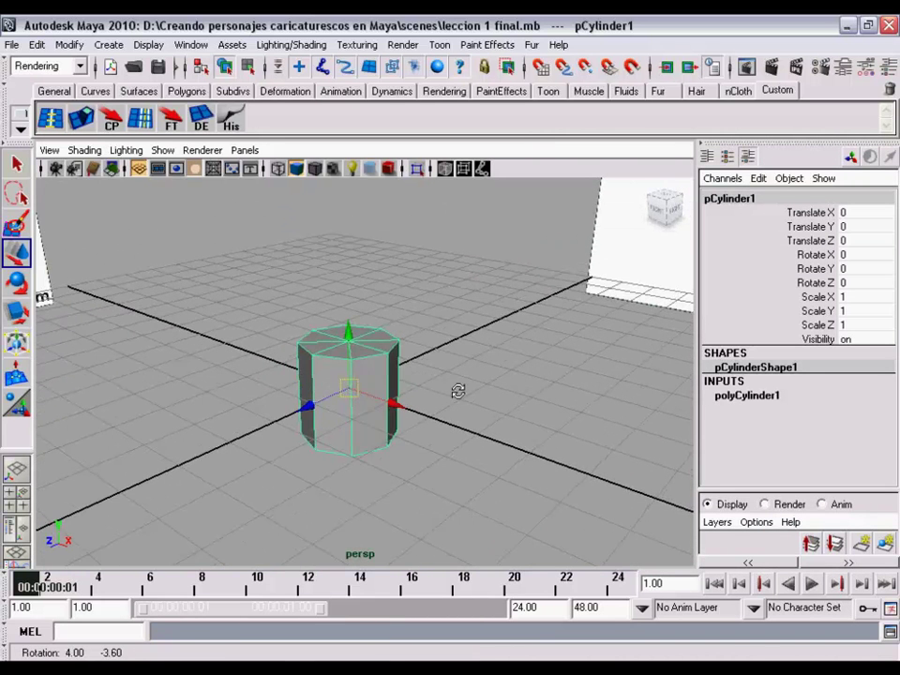
Expand polyCylinder1 and set Subdivisions Axis to 16, then back to 8
click(746, 397)
drag(892, 327, 897, 368)
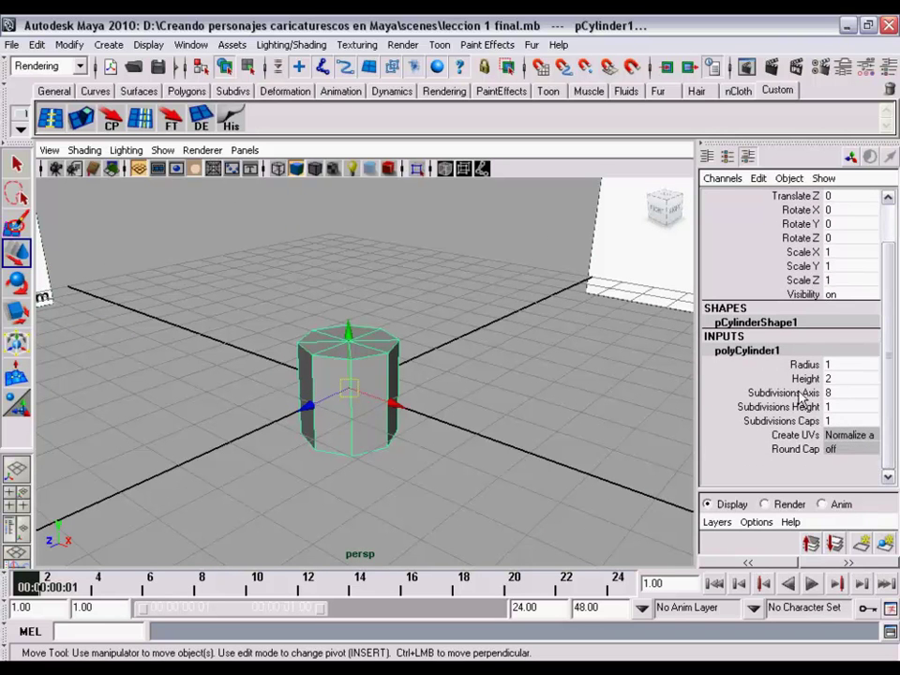
double_click(843, 393)
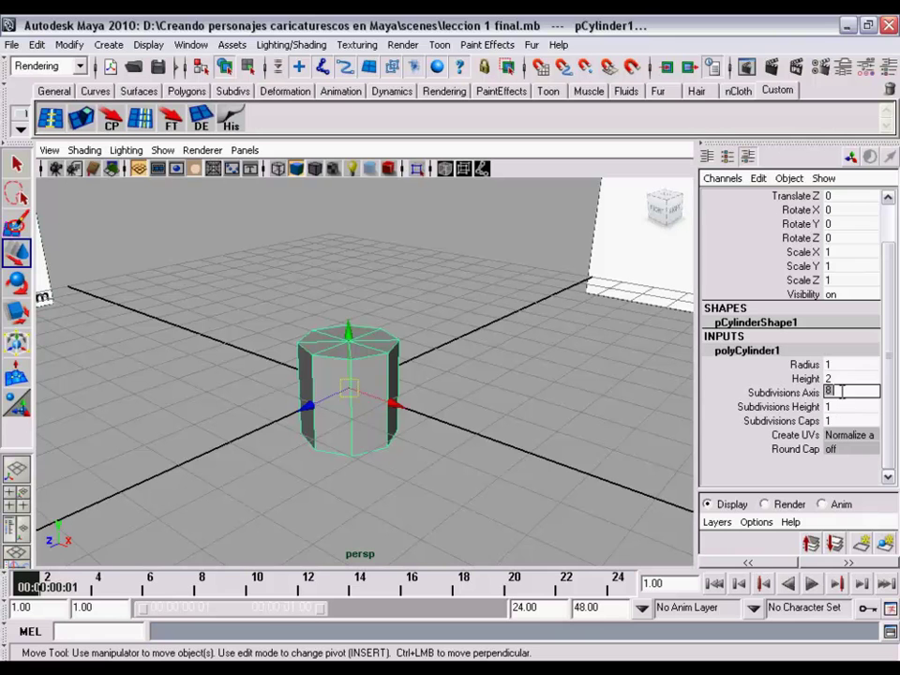
text(16)
key(Return)
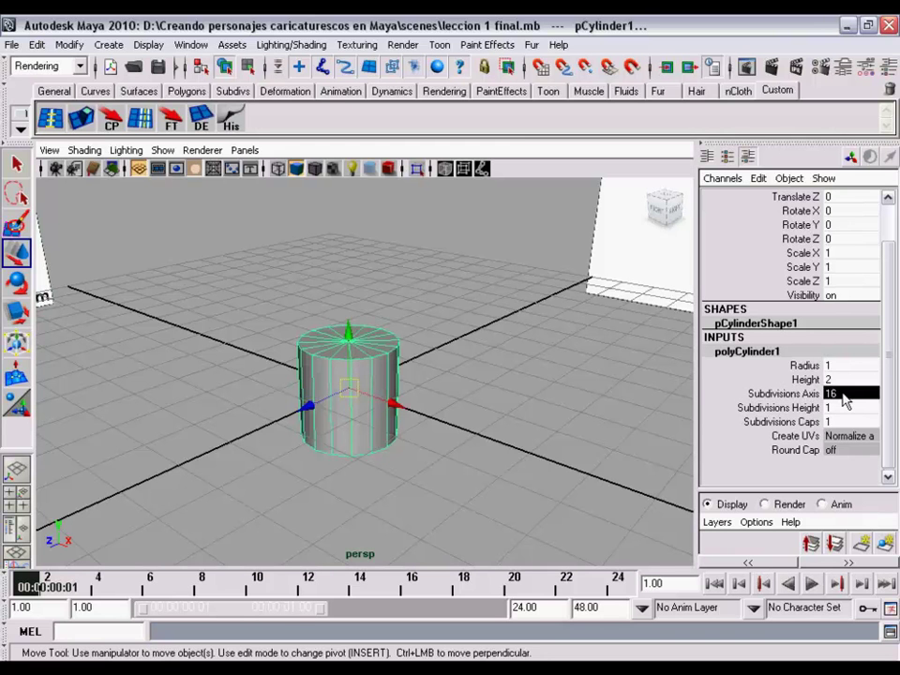
double_click(847, 395)
text(8)
key(Return)
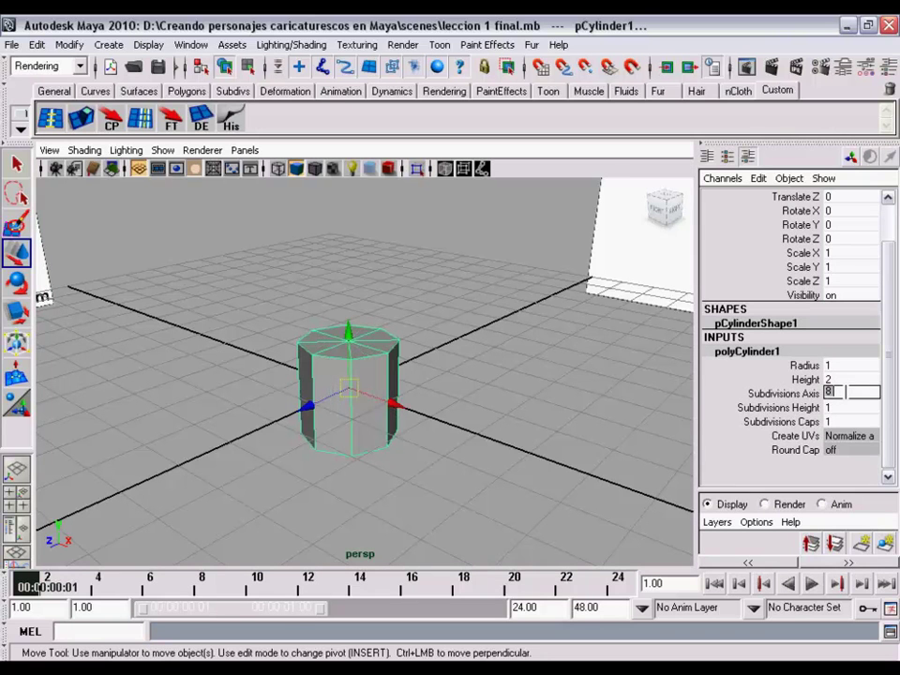
alt+drag(473, 374, 456, 364)
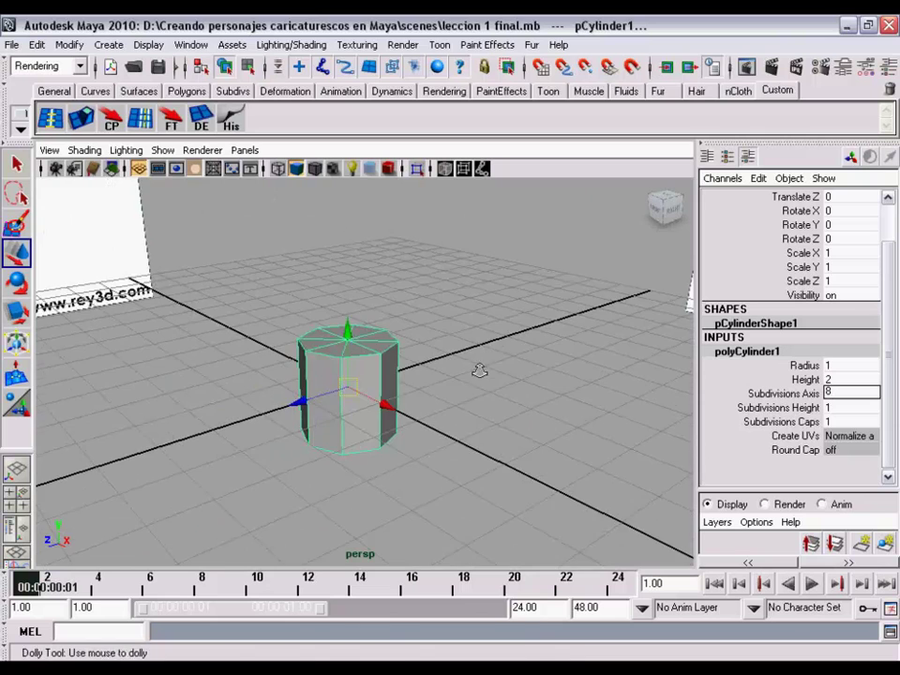
alt+right_drag(478, 368, 470, 360)
alt+drag(470, 359, 477, 355)
Switch the viewport to the front view and zoom in on the character sketch
key(space)
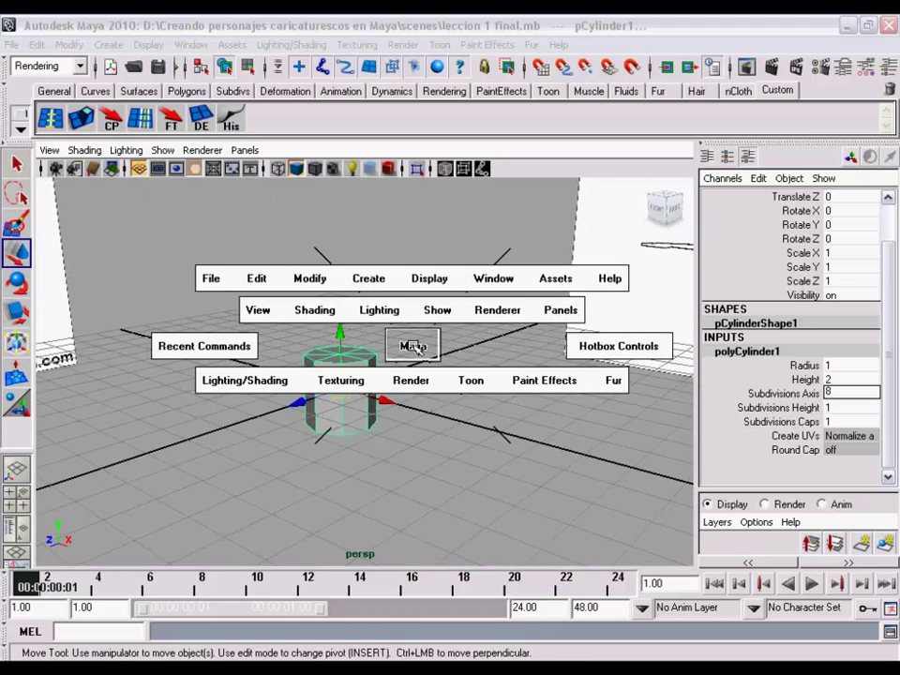
drag(412, 343, 410, 375)
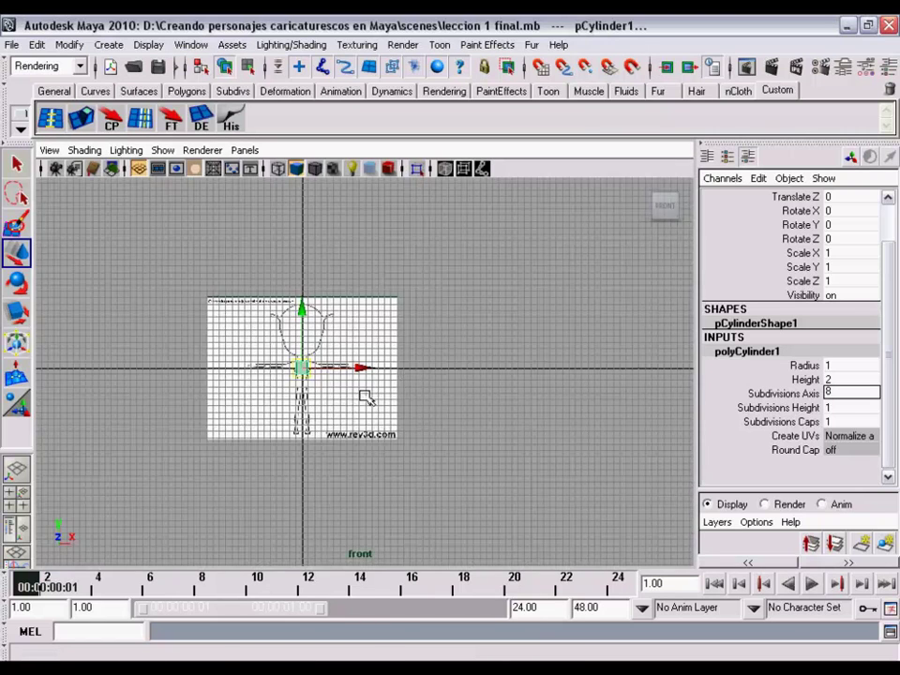
scroll(347, 389, up, 1)
scroll(469, 413, up, 1)
scroll(422, 404, up, 1)
scroll(411, 398, up, 1)
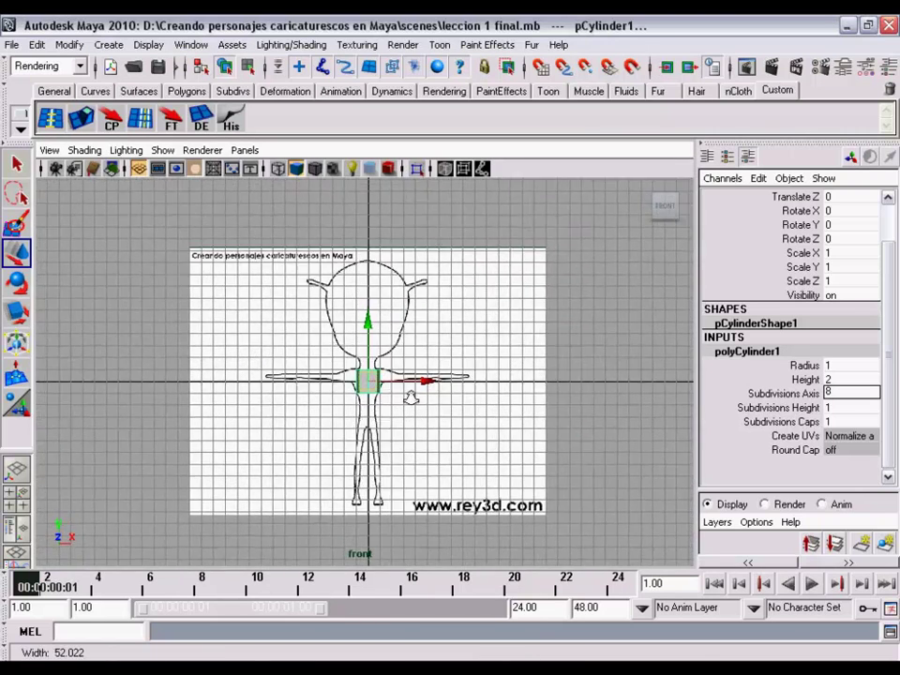
alt+middle_drag(410, 398, 470, 411)
scroll(491, 435, up, 3)
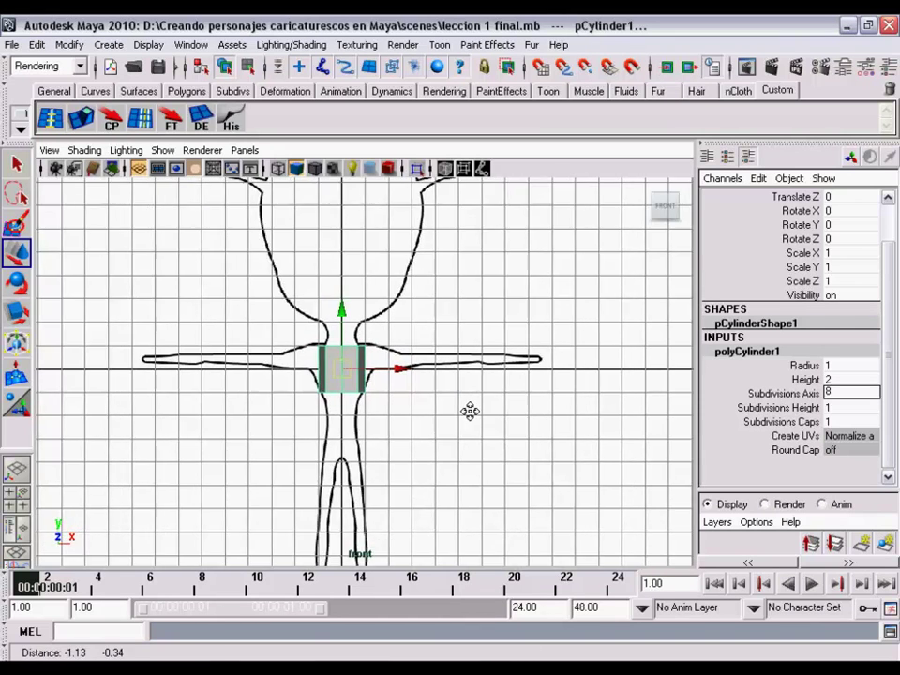
scroll(573, 428, up, 1)
scroll(411, 380, down, 2)
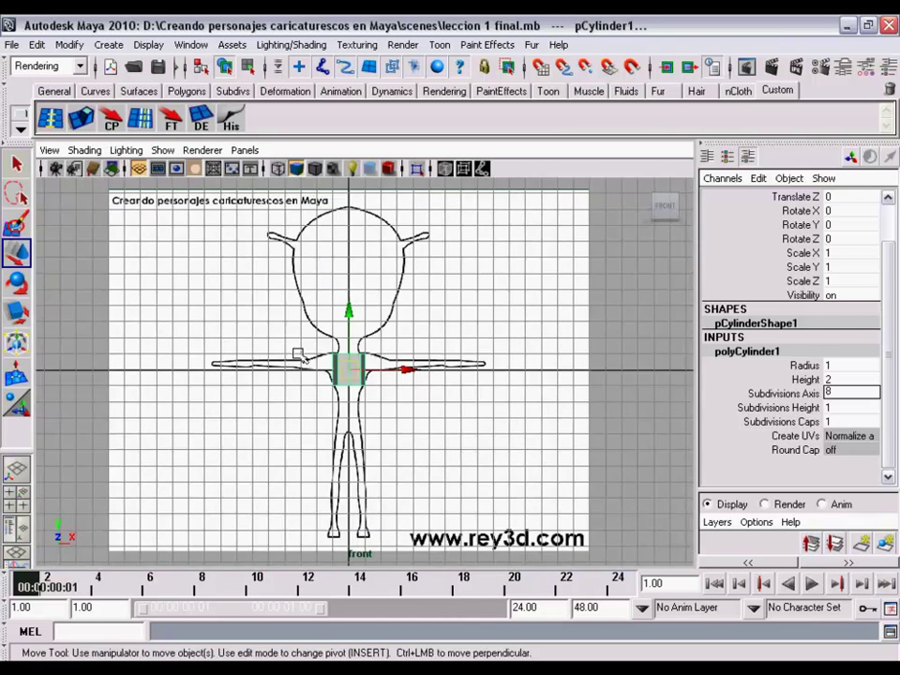
scroll(545, 432, up, 3)
scroll(563, 438, up, 1)
scroll(551, 434, down, 3)
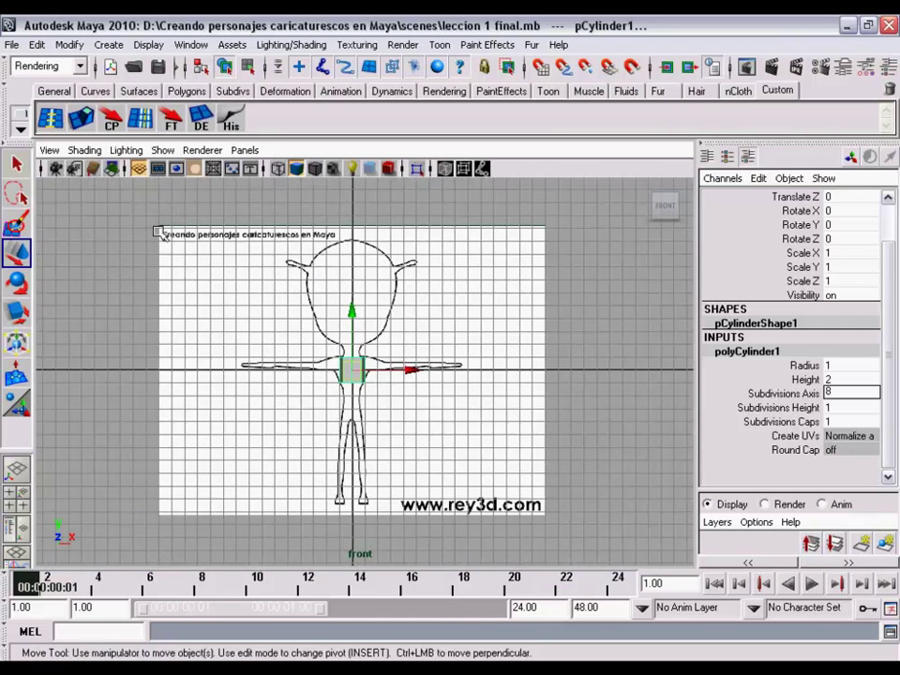
Hide the grid via Show > Grid and pan up to the torso
click(163, 151)
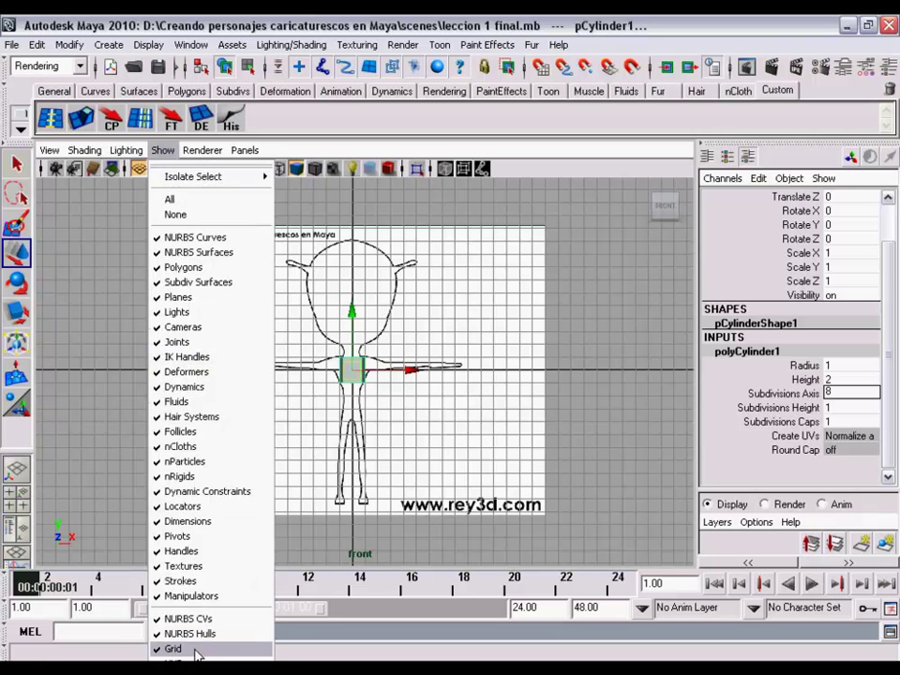
click(174, 649)
scroll(372, 392, up, 3)
mouse_move(372, 392)
alt+middle_down()
mouse_move(353, 290)
mouse_move(325, 306)
alt+middle_up()
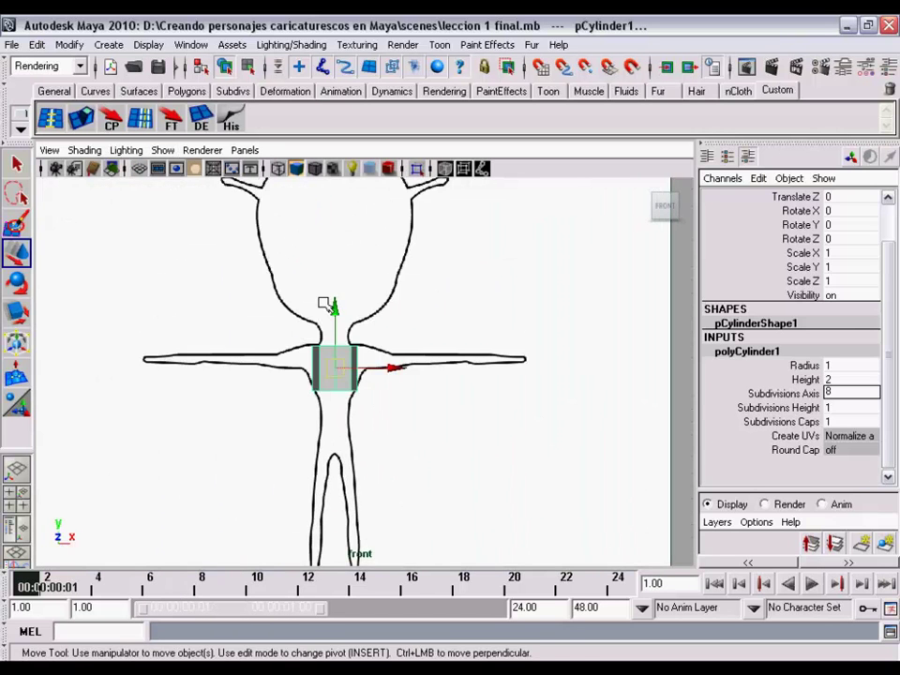
scroll(392, 356, up, 2)
scroll(408, 339, up, 2)
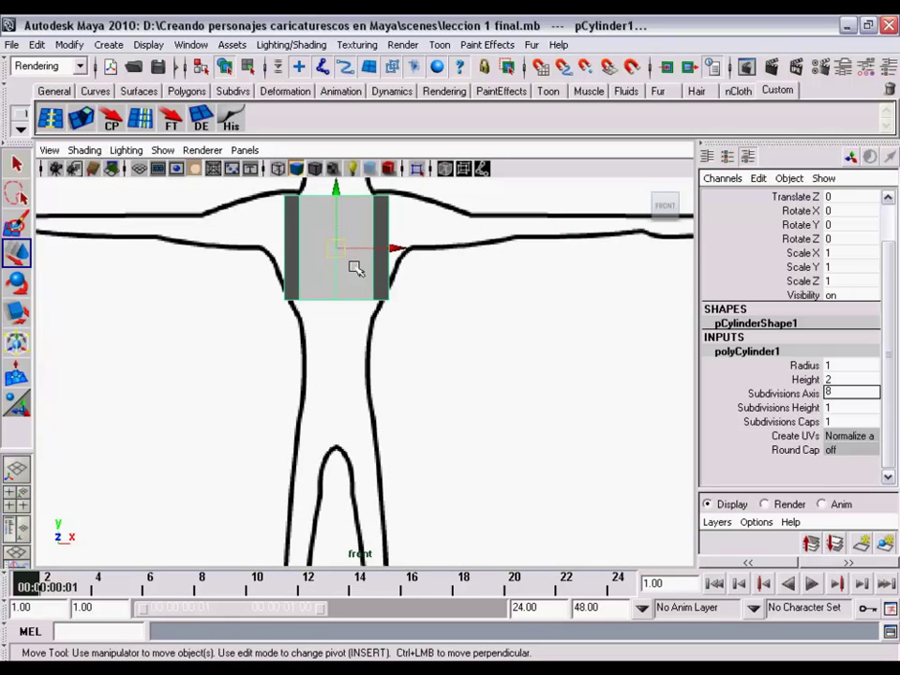
Try moving the cylinder down and sideways, undoing both moves
drag(346, 255, 354, 296)
key(ctrl+z)
scroll(356, 252, down, 2)
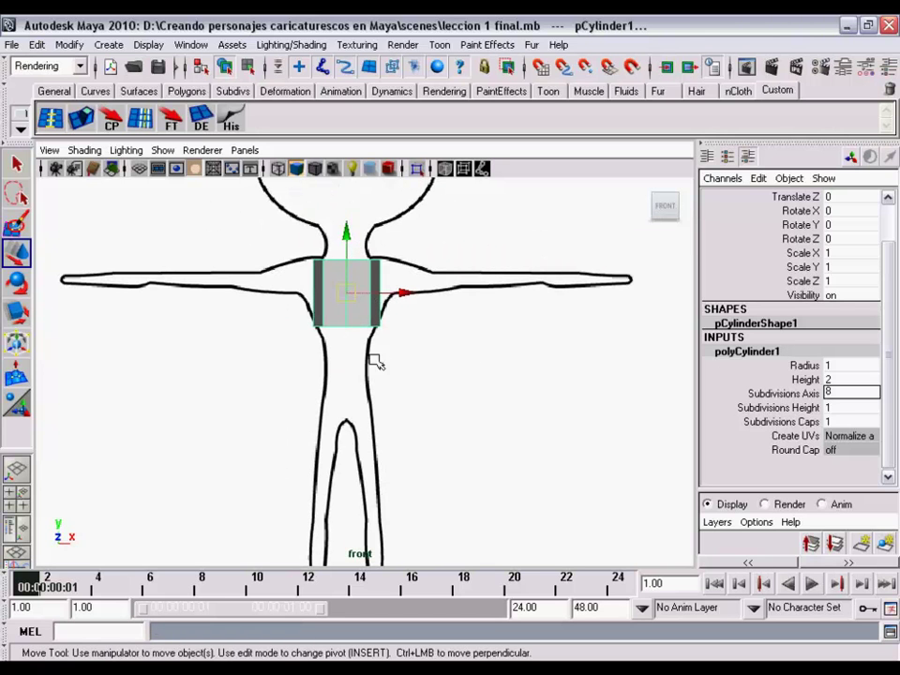
drag(399, 297, 401, 295)
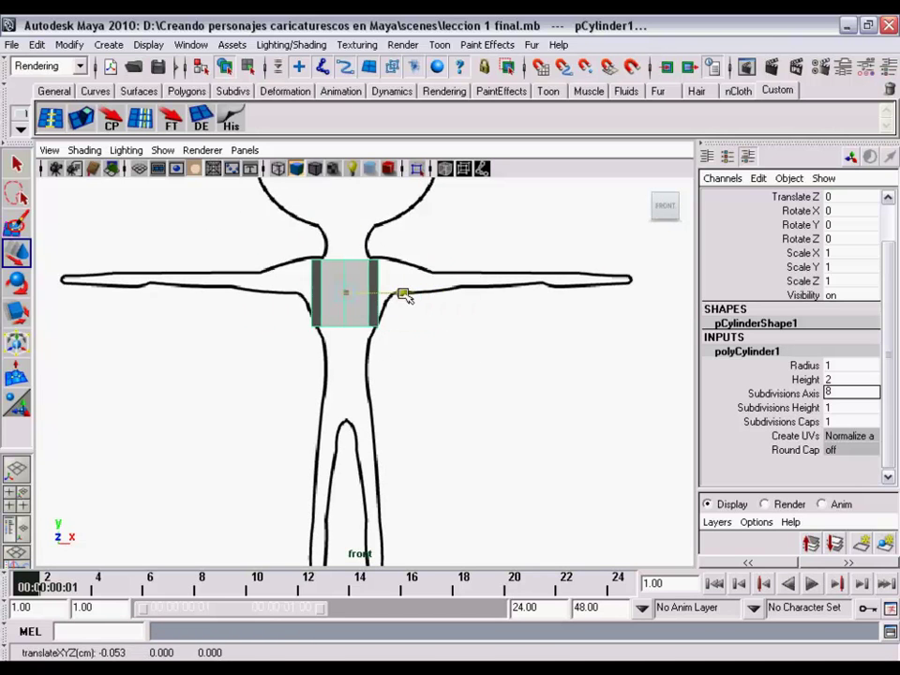
key(ctrl+z)
scroll(349, 316, down, 2)
Lower the cylinder to about translate Y -1.18 over the torso and zoom in close
drag(349, 246, 348, 284)
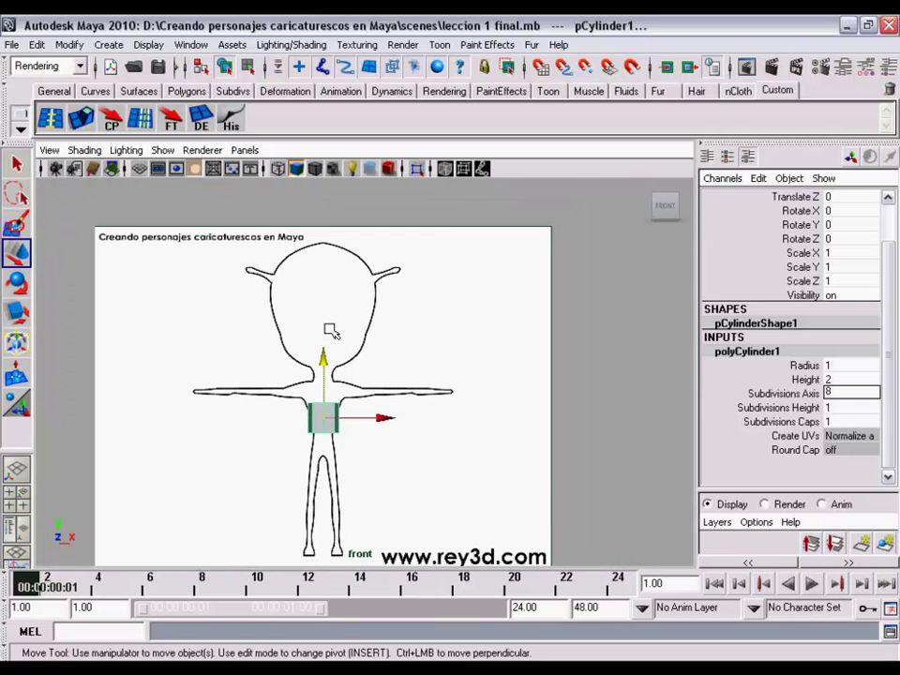
alt+middle_drag(359, 303, 364, 287)
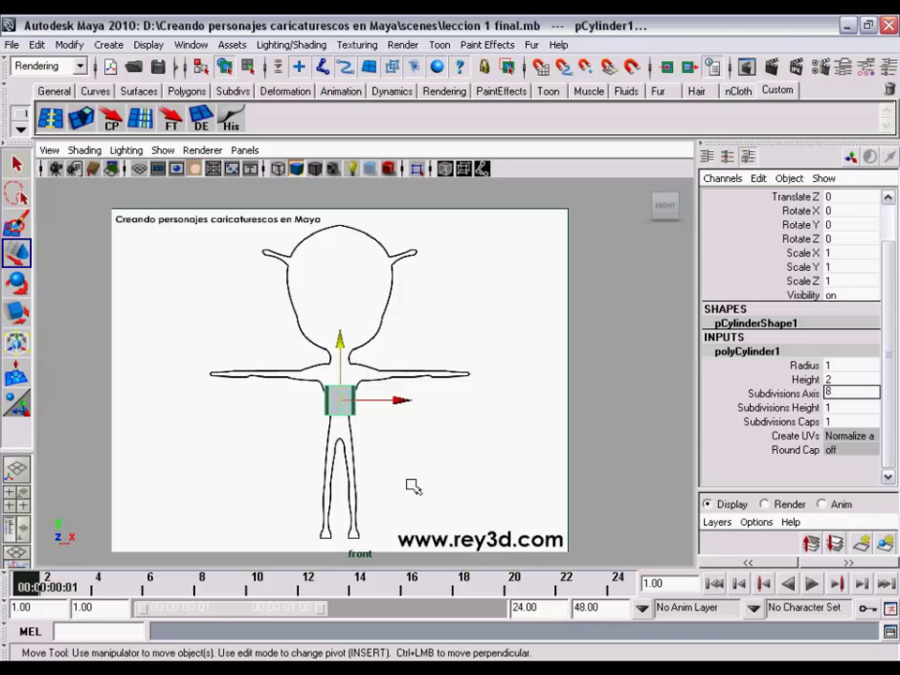
middle_click(393, 453)
mouse_move(342, 427)
alt+right_down()
mouse_move(436, 454)
mouse_move(381, 346)
mouse_move(405, 358)
alt+right_up()
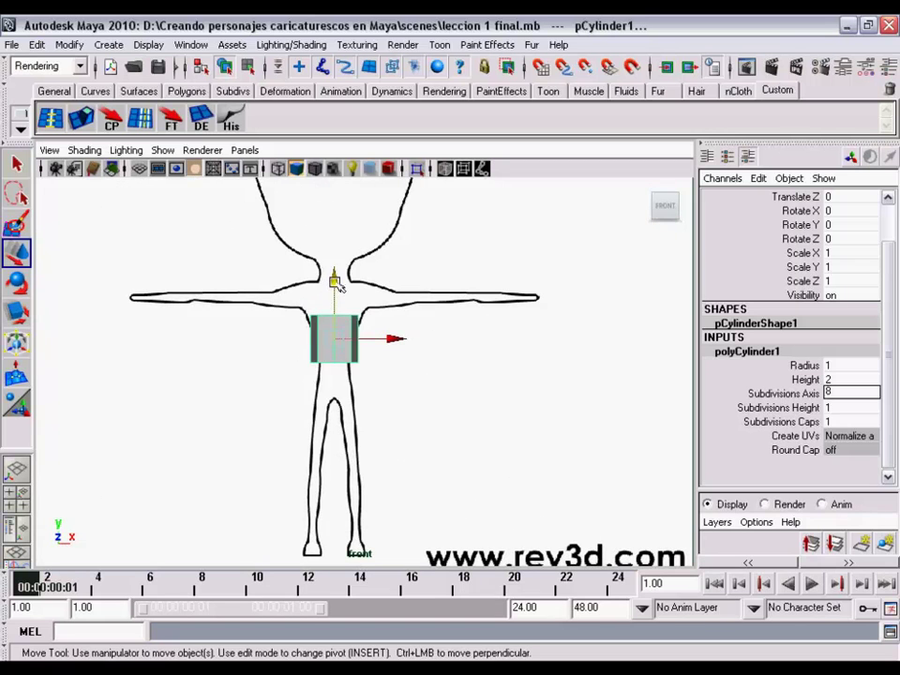
drag(335, 282, 338, 277)
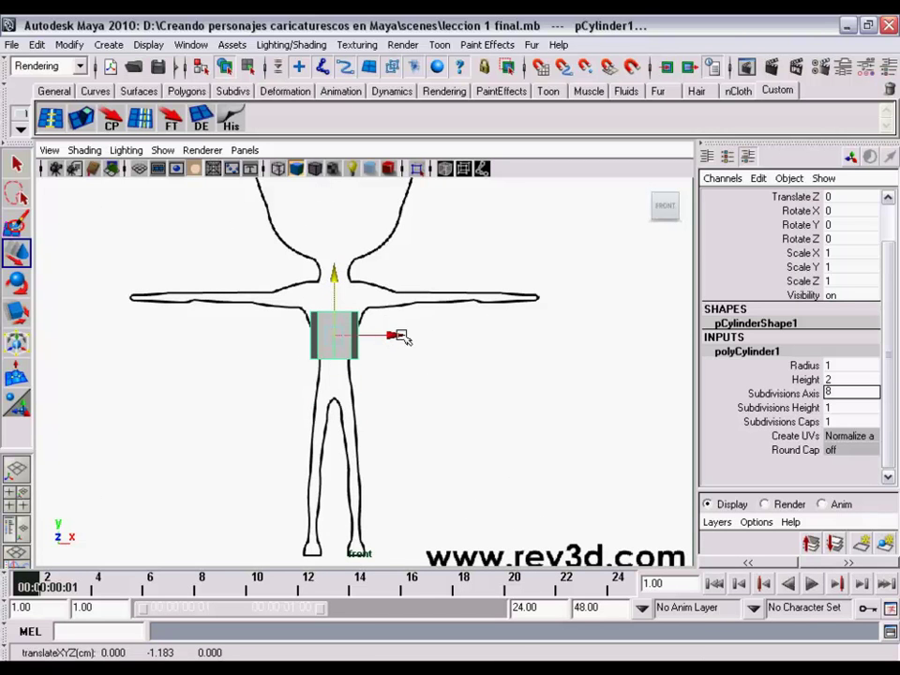
alt+right_drag(325, 346, 357, 368)
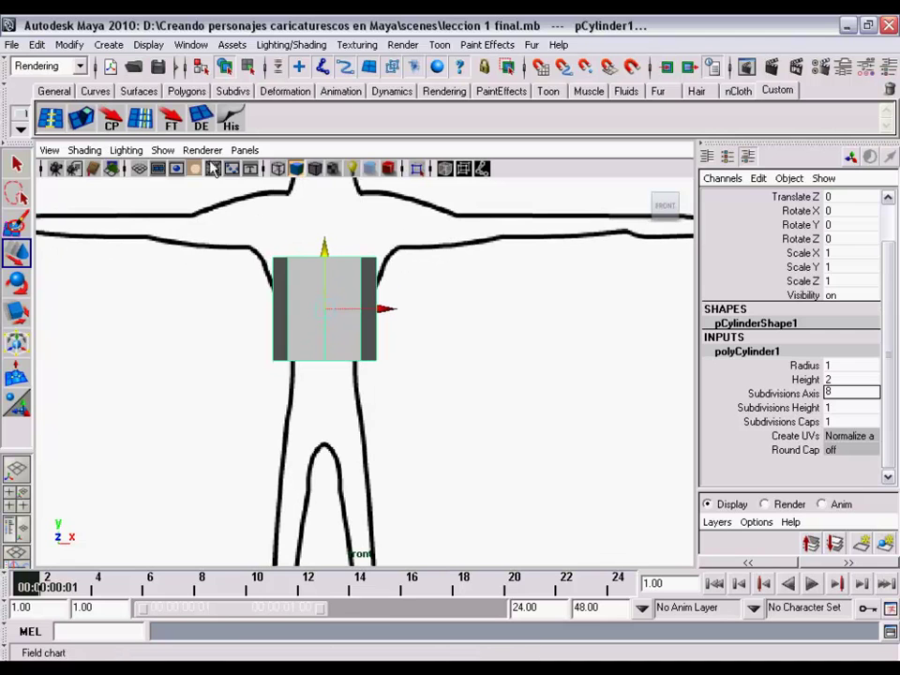
Enable Shading > X-Ray in the front panel, toggling it off and on before leaving it on
click(89, 153)
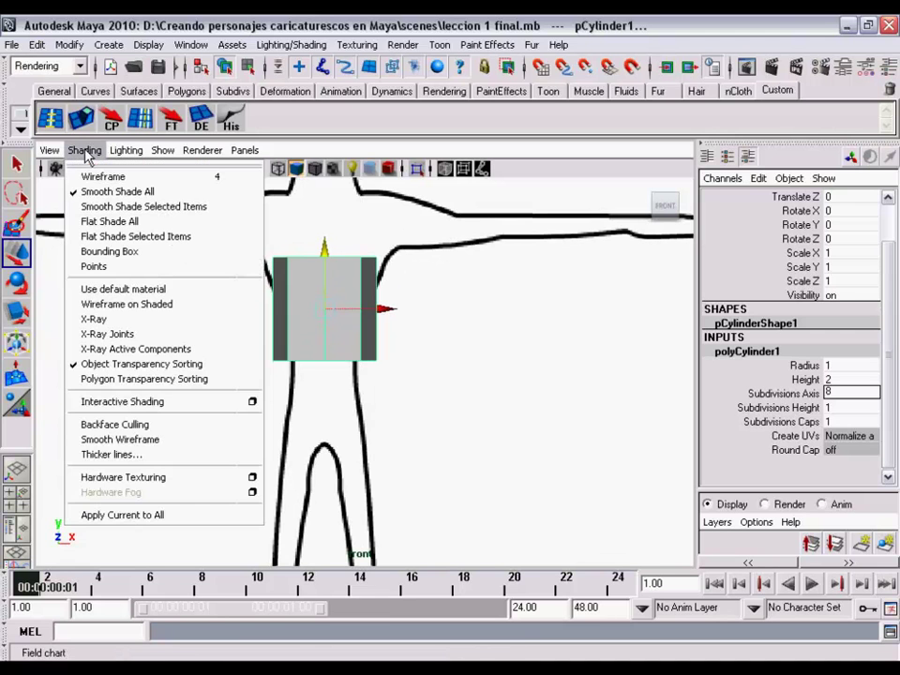
click(147, 318)
alt+middle_drag(358, 323, 368, 364)
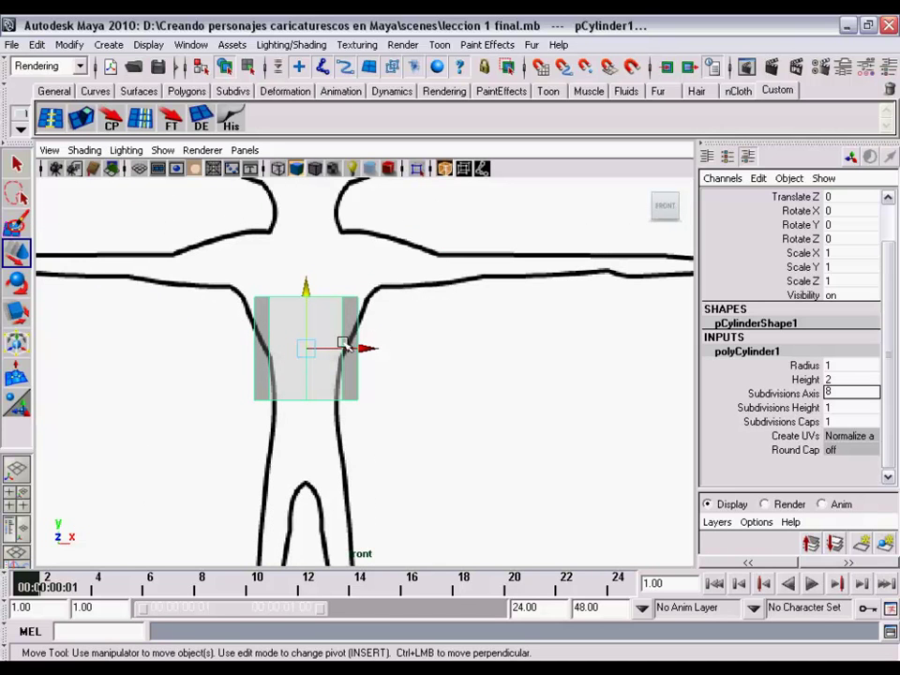
click(446, 172)
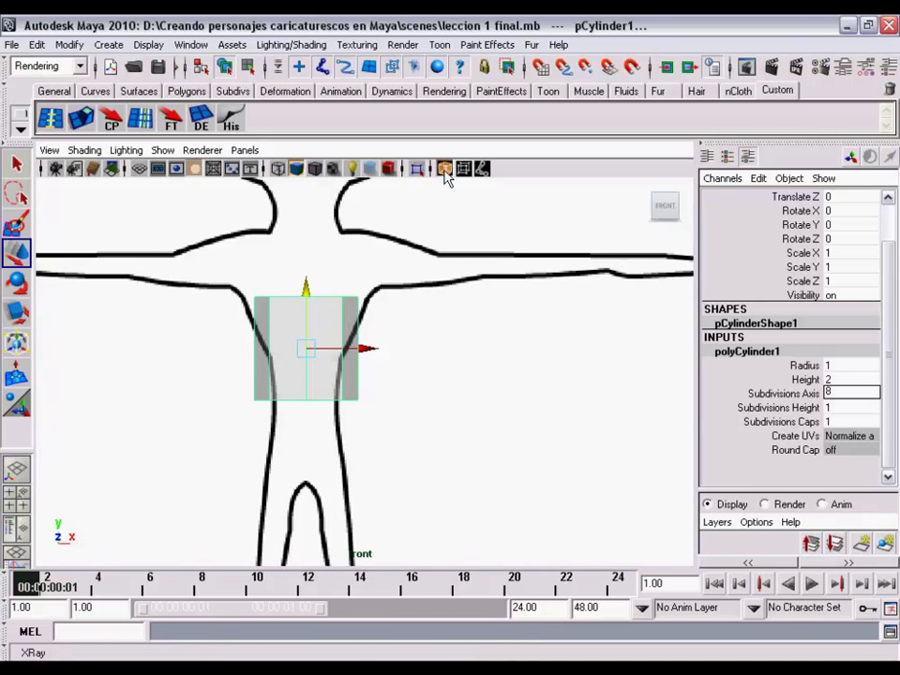
click(445, 171)
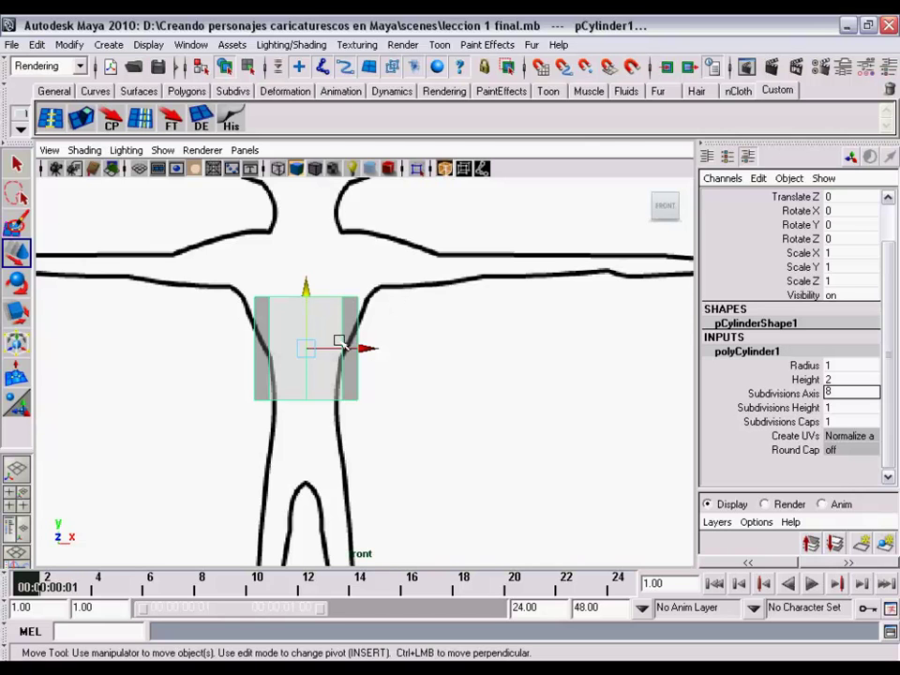
alt+middle_drag(340, 342, 364, 321)
click(444, 170)
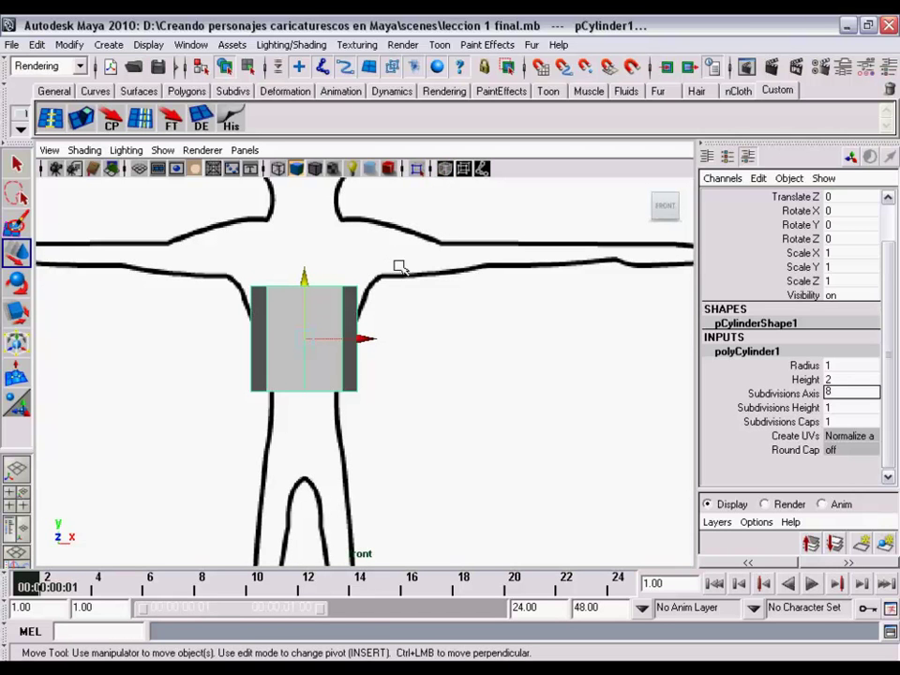
click(445, 170)
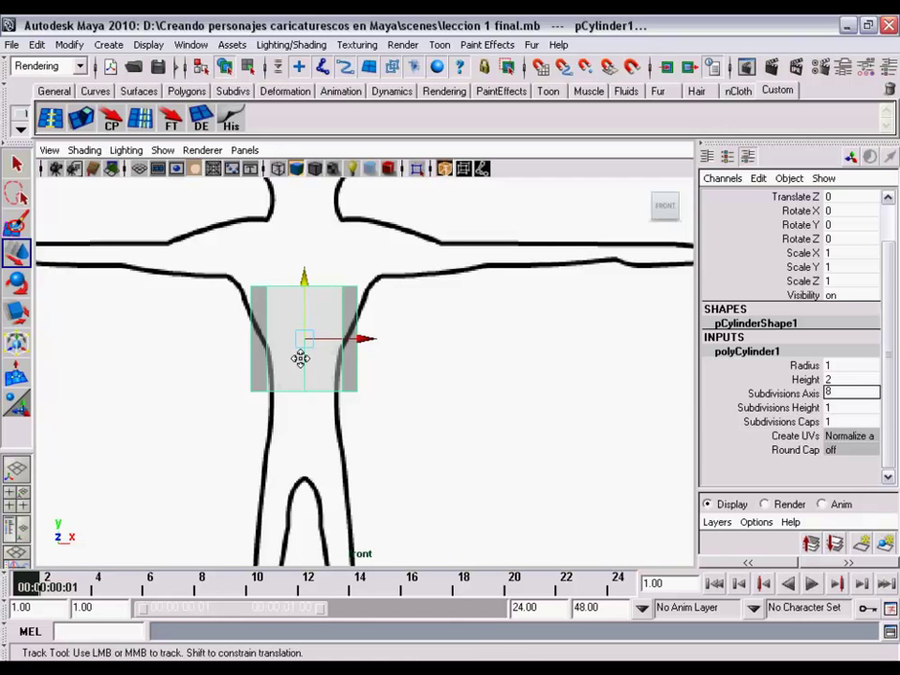
Move the cylinder down and scale it uniformly to 0.67
alt+middle_drag(299, 358, 302, 349)
alt+right_drag(302, 349, 293, 272)
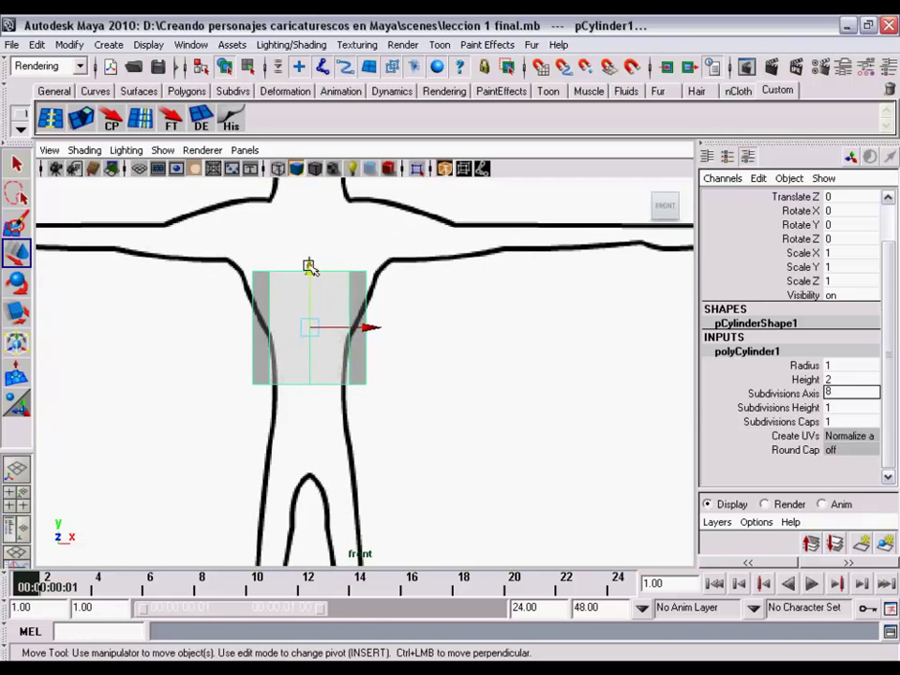
drag(310, 267, 308, 301)
alt+right_drag(308, 301, 290, 364)
key(r)
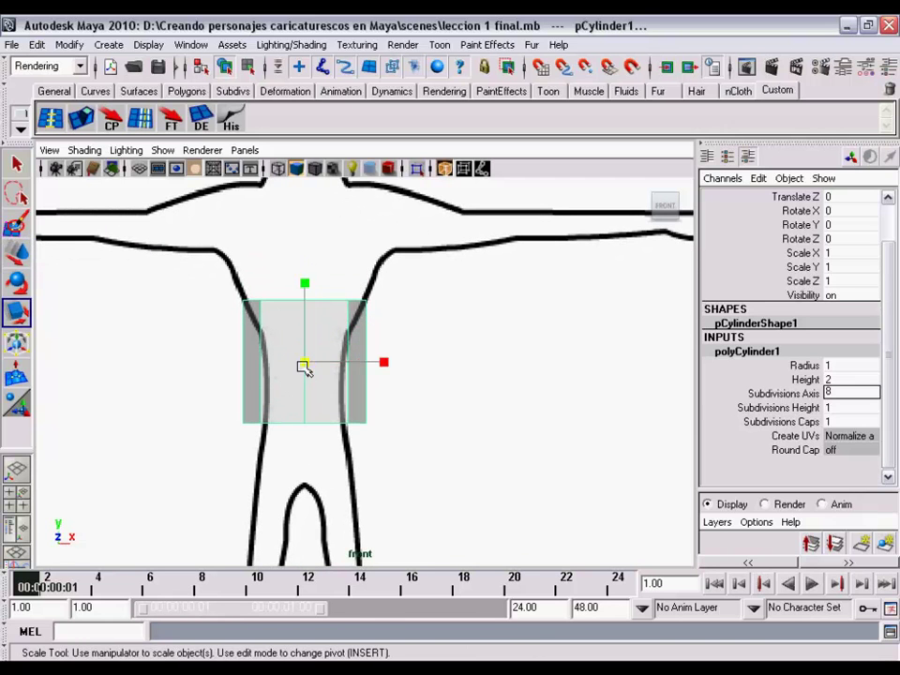
drag(304, 364, 268, 369)
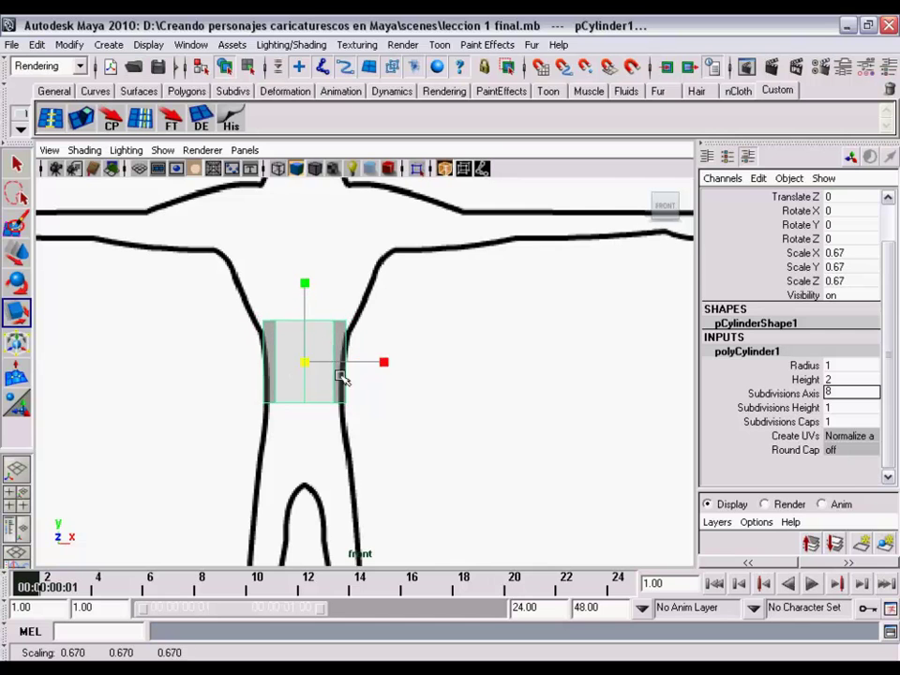
alt+right_drag(341, 373, 319, 297)
Stretch the cylinder to 2.295 in Y so it spans the torso
mouse_move(320, 286)
mouse_down()
mouse_move(331, 113)
mouse_move(322, 238)
mouse_up()
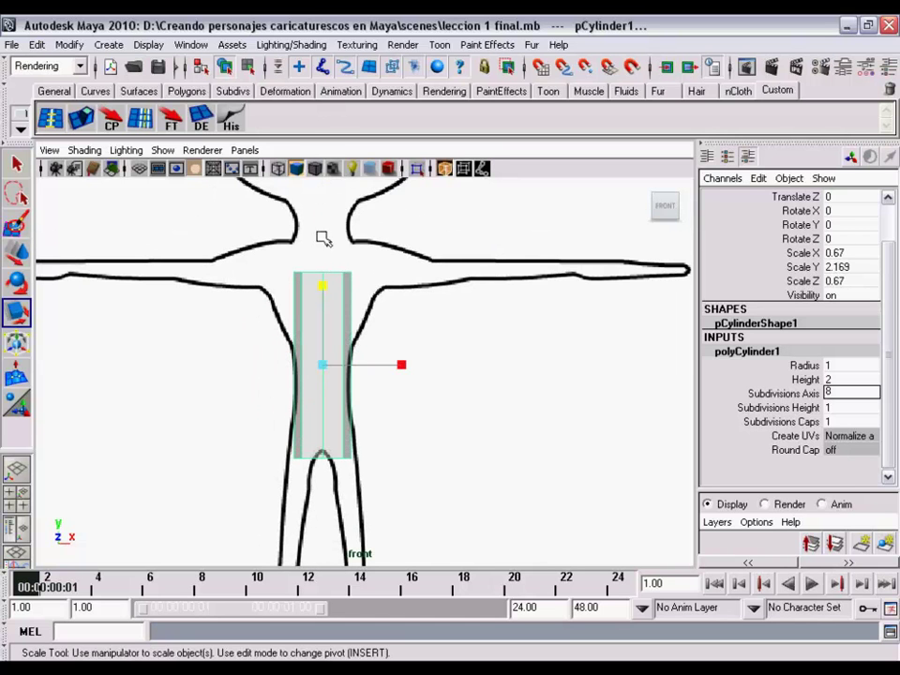
mouse_move(322, 285)
mouse_down()
mouse_move(321, 277)
mouse_move(326, 286)
mouse_up()
key(w)
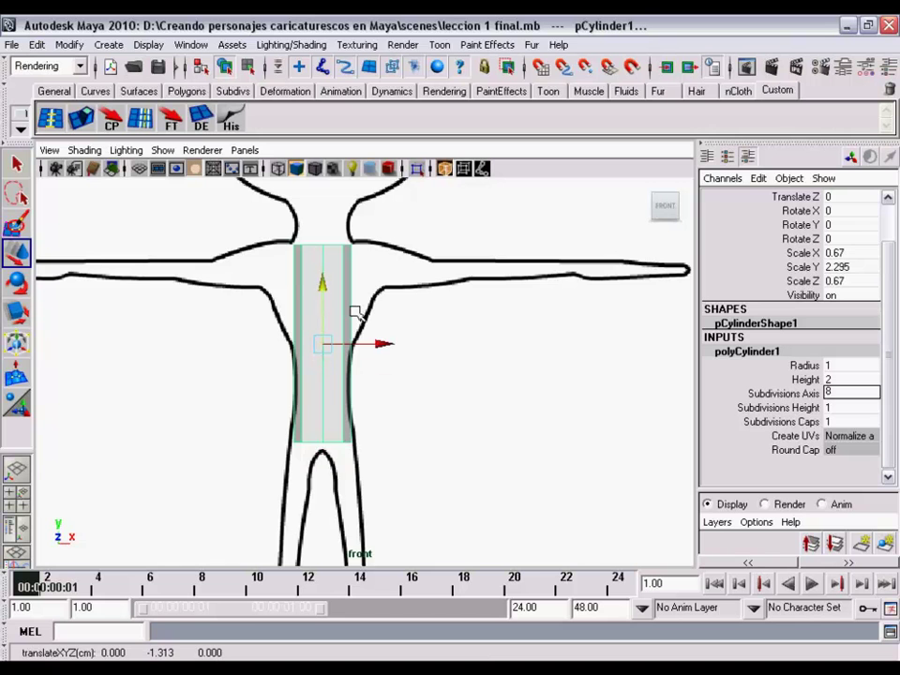
alt+middle_drag(370, 322, 348, 347)
alt+right_drag(348, 347, 372, 366)
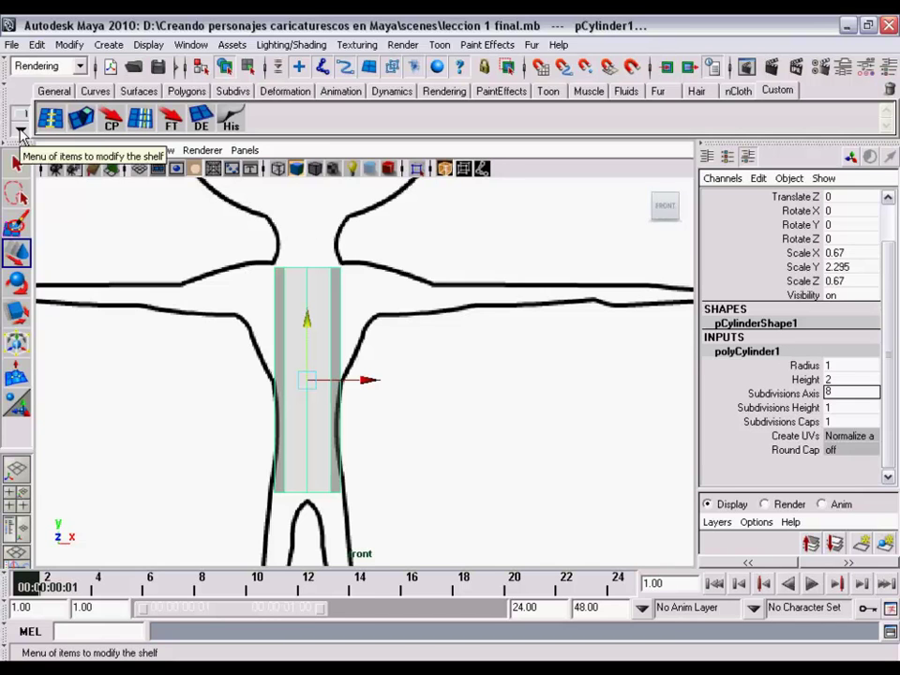
Create a new empty shelf tab named 'personaje' after Custom
click(21, 135)
click(60, 188)
text(personaje)
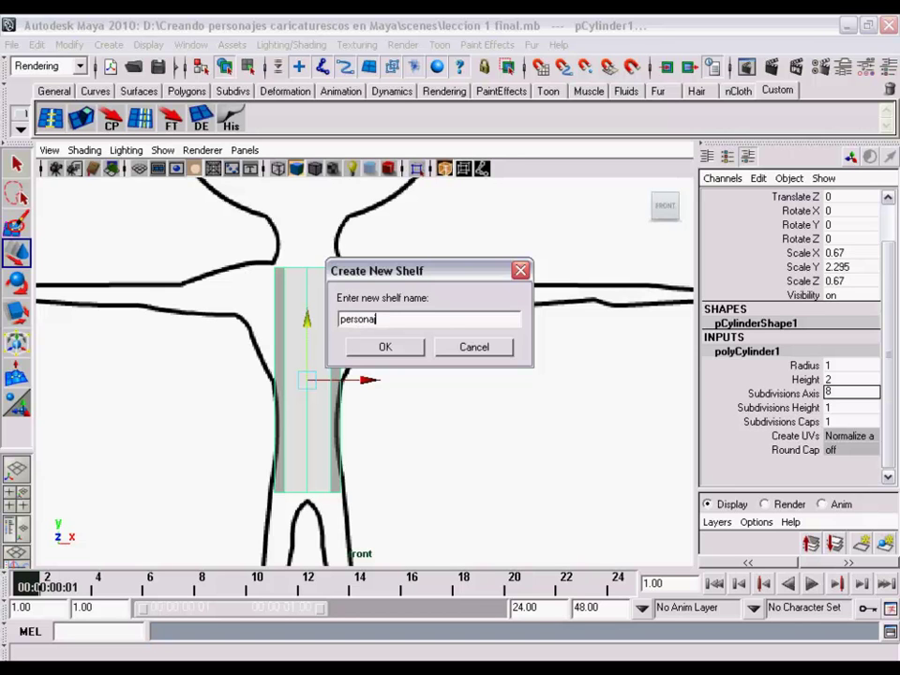
click(393, 347)
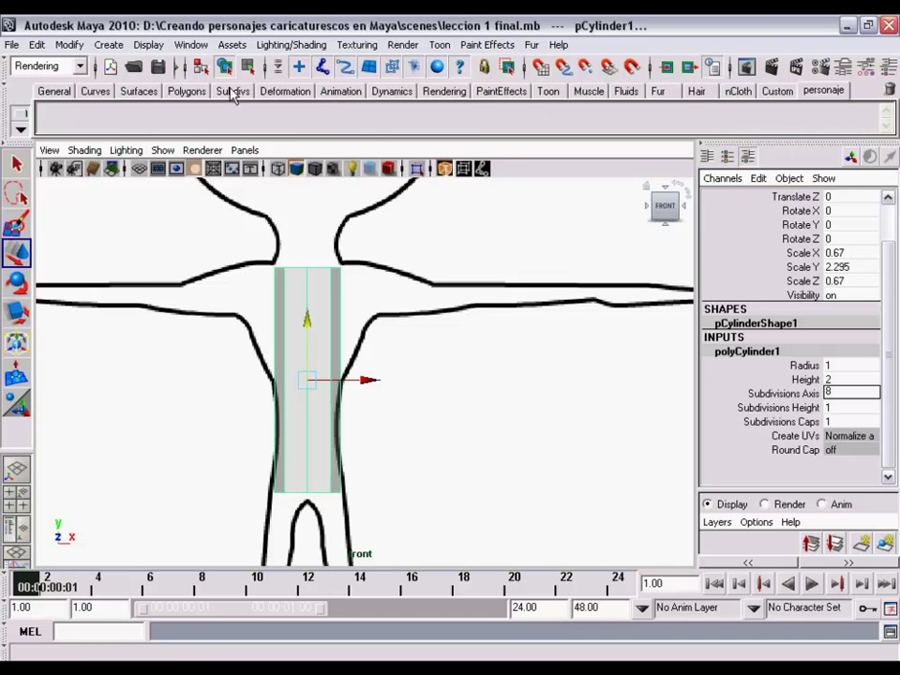
In the Polygons menu set, add Edit Mesh > Insert Edge Loop Tool to the personaje shelf
click(79, 66)
click(57, 99)
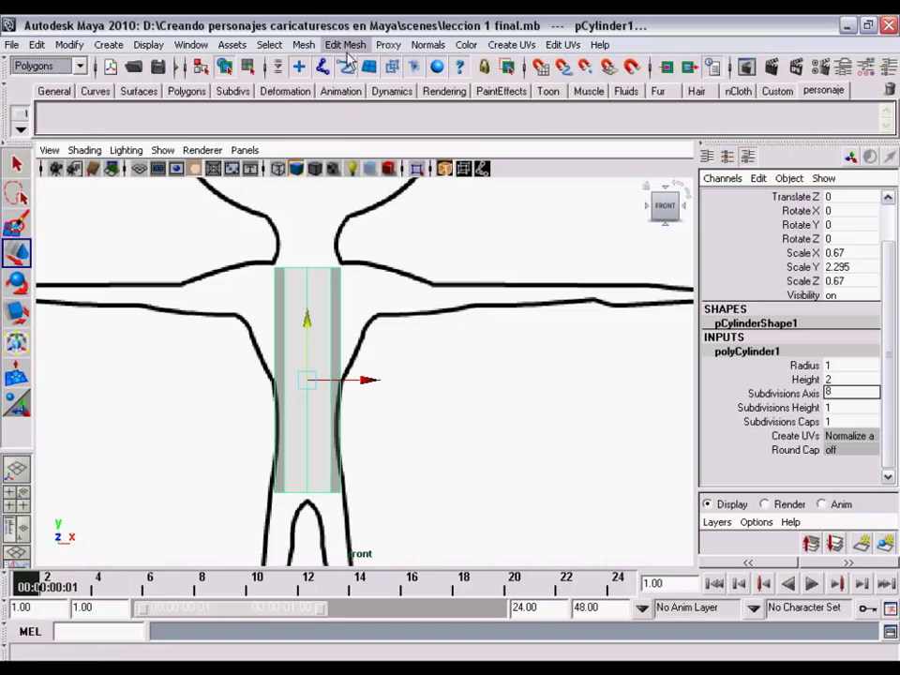
click(346, 45)
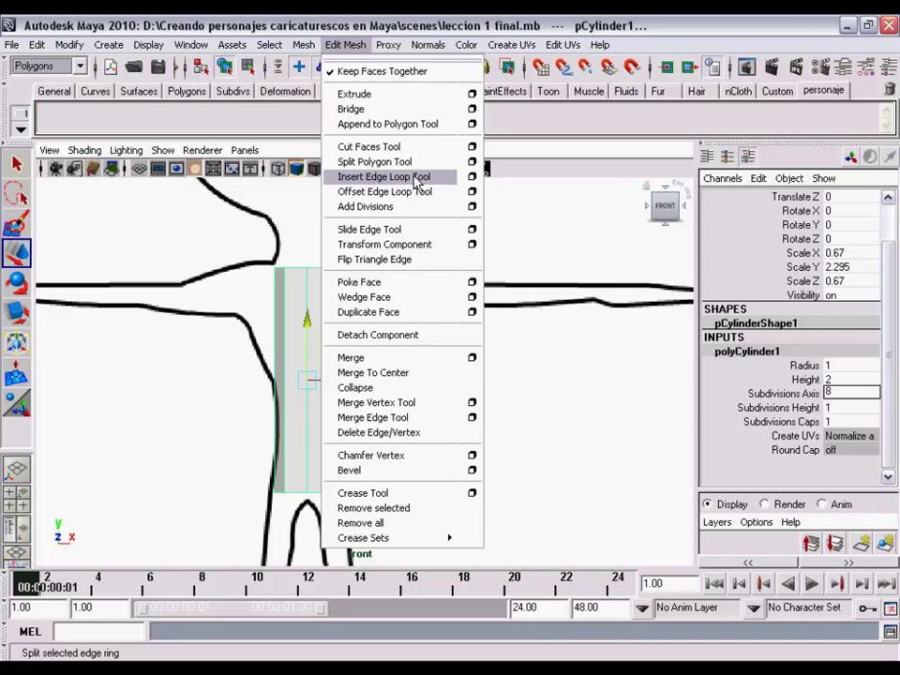
click(418, 182)
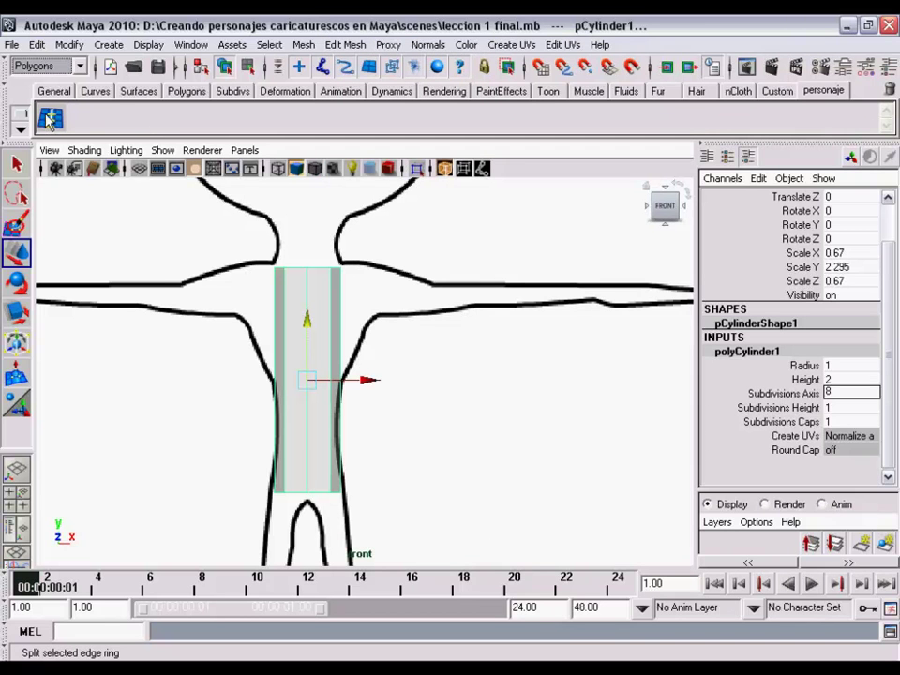
Insert three horizontal edge loops on the cylinder at chest, mid-torso and waist
alt+right_drag(201, 255, 368, 358)
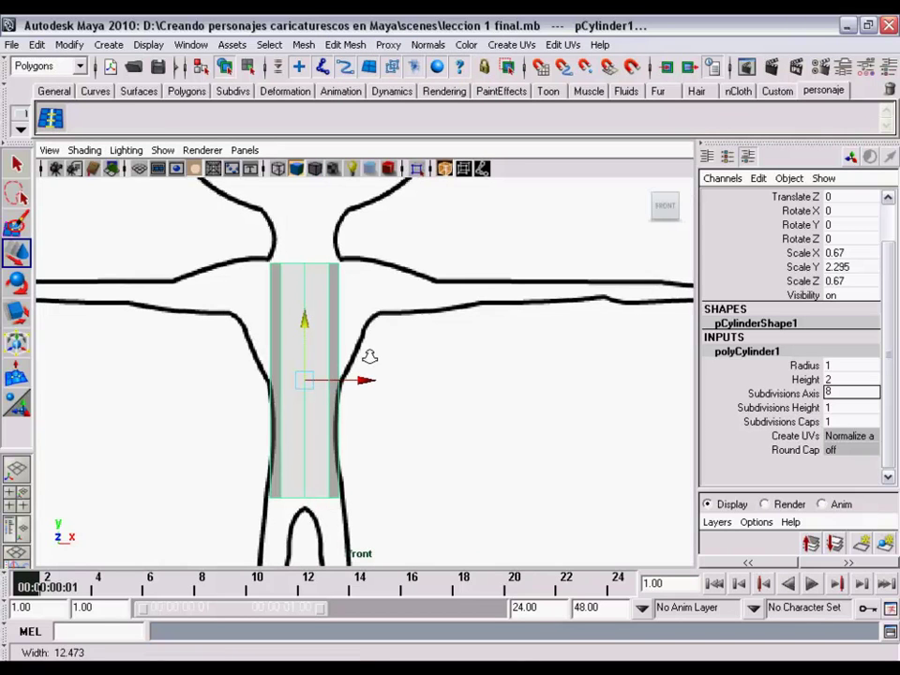
click(50, 124)
scroll(301, 303, up, 1)
click(300, 316)
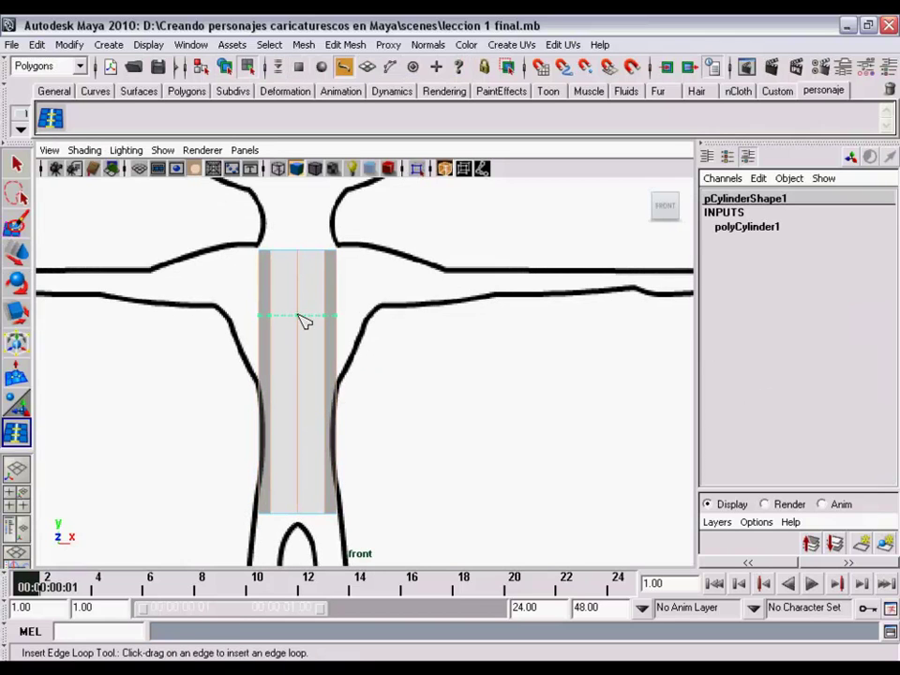
click(300, 395)
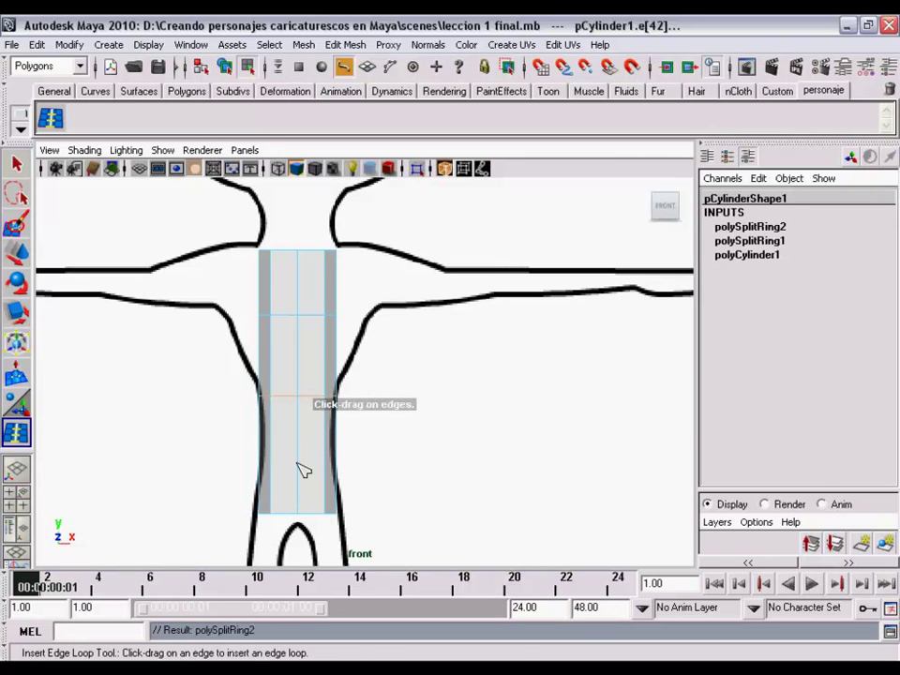
click(302, 469)
Switch the cylinder to vertex mode and raise the top vertex row slightly
key(w)
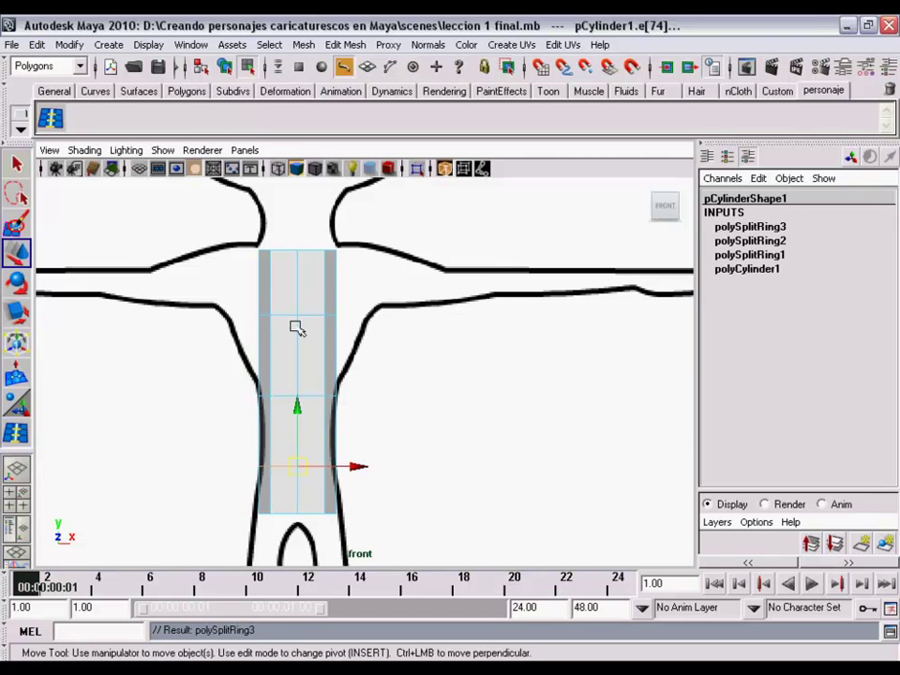
right_click(285, 297)
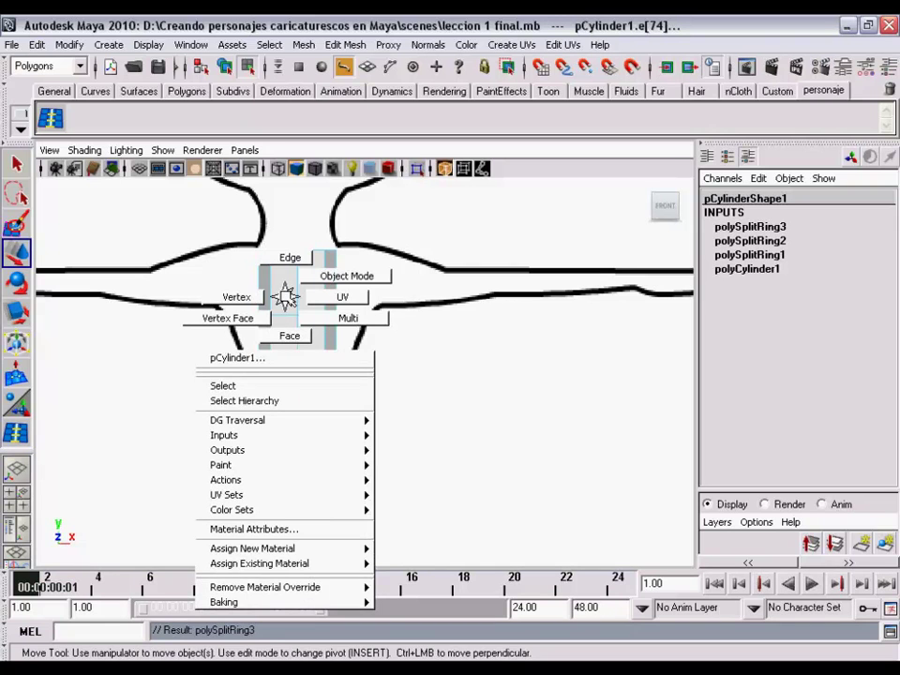
right_drag(285, 297, 250, 301)
alt+middle_drag(315, 316, 311, 346)
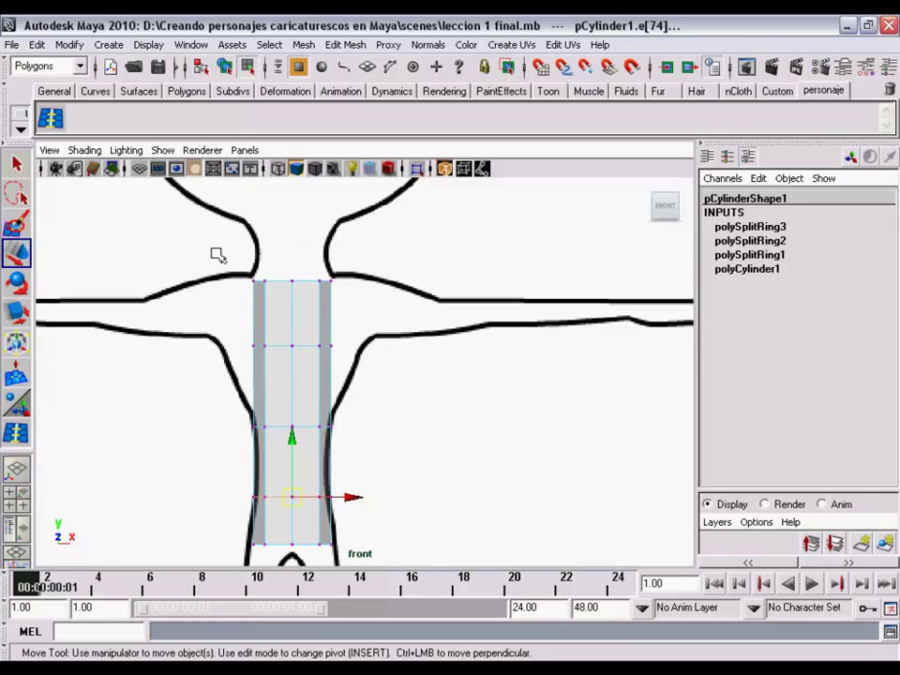
drag(216, 256, 311, 311)
drag(294, 242, 291, 235)
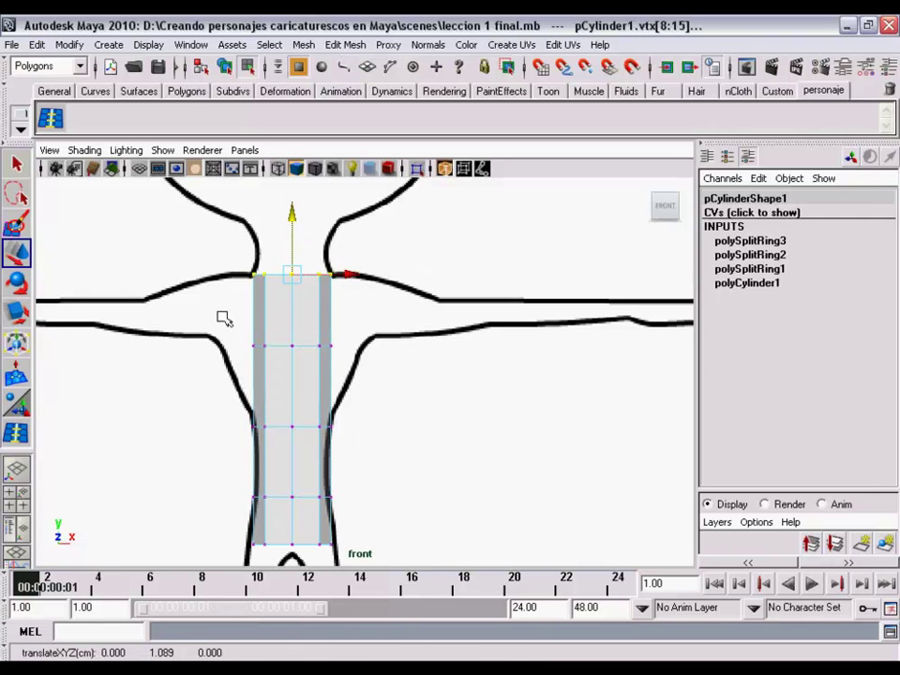
Select the lower vertex row and move it up slightly
drag(225, 315, 376, 388)
alt+middle_drag(374, 346, 345, 278)
alt+right_drag(346, 278, 355, 312)
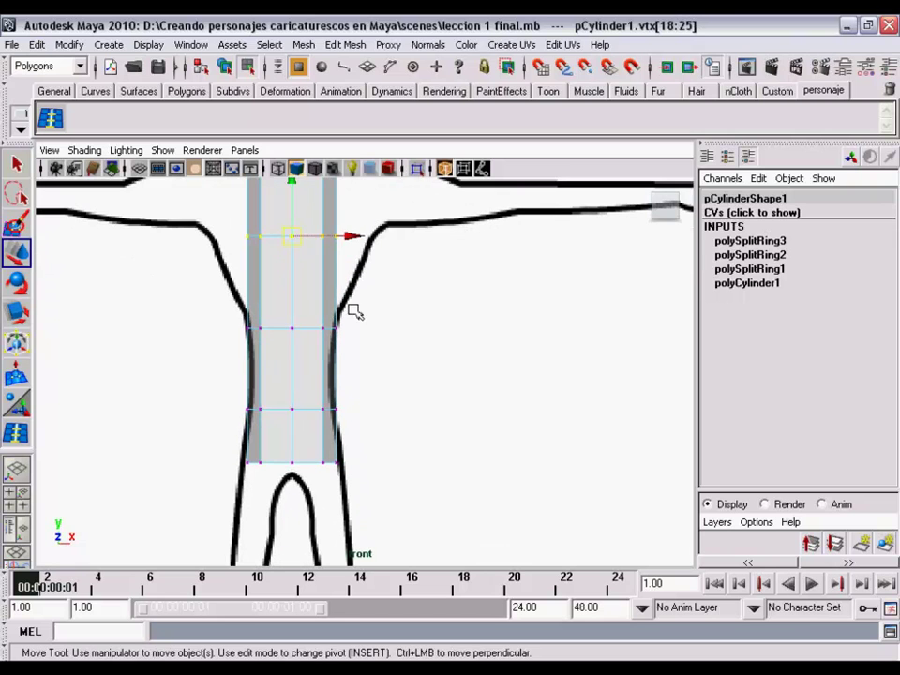
drag(138, 408, 391, 428)
drag(297, 361, 292, 341)
Scale the waist row inward and widen the bottom row for the hips
key(r)
mouse_move(224, 398)
mouse_down()
mouse_move(322, 403)
mouse_move(287, 396)
mouse_up()
key(ctrl+z)
key(ctrl+z)
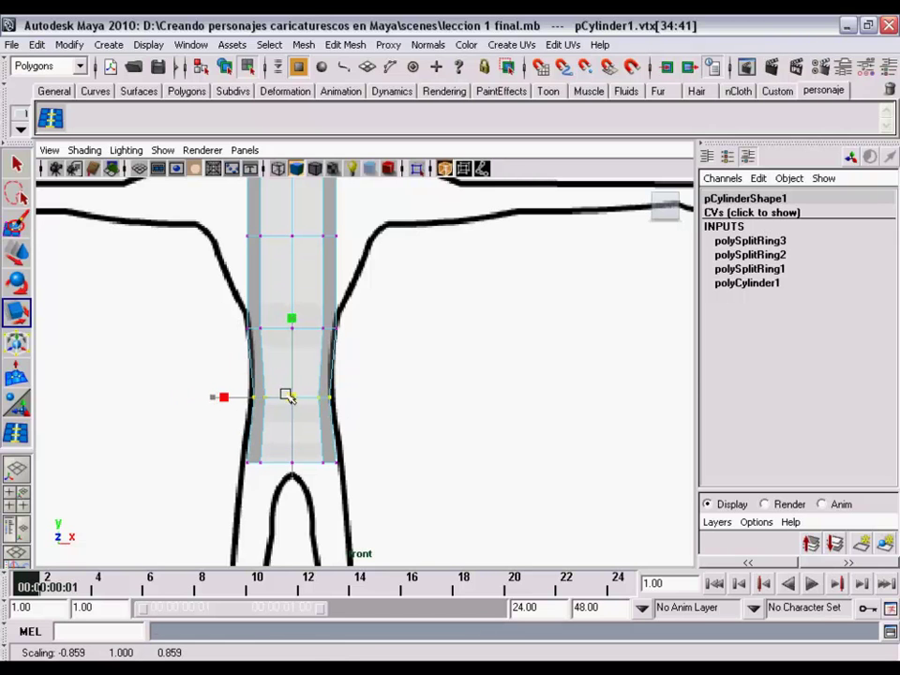
drag(222, 438, 349, 478)
drag(291, 467, 294, 462)
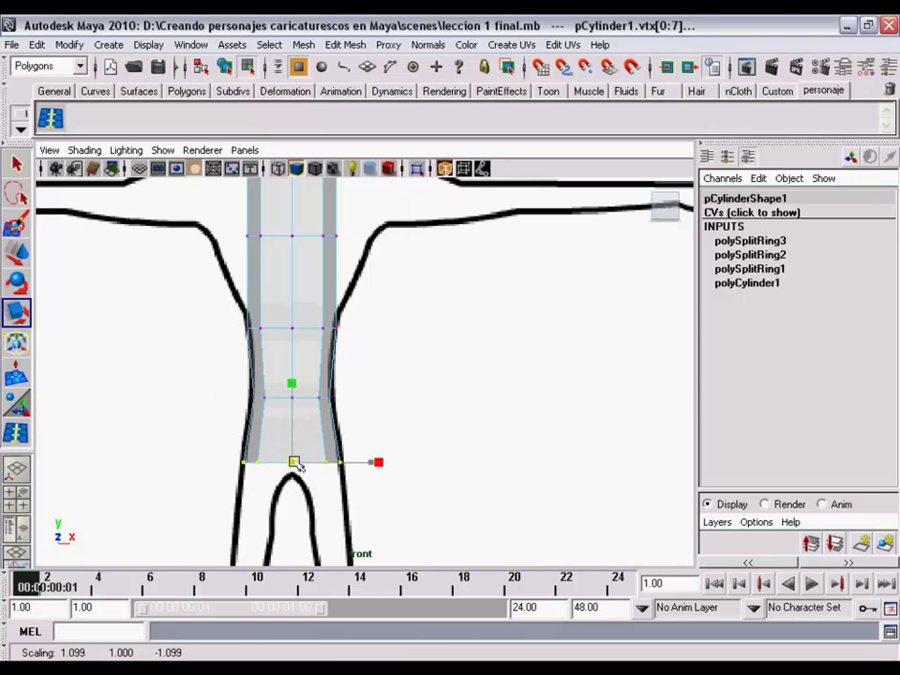
Widen the chest and shoulder rows to match the front sketch, then reframe the torso
mouse_move(295, 465)
alt+middle_down()
mouse_move(291, 485)
mouse_move(239, 375)
alt+middle_up()
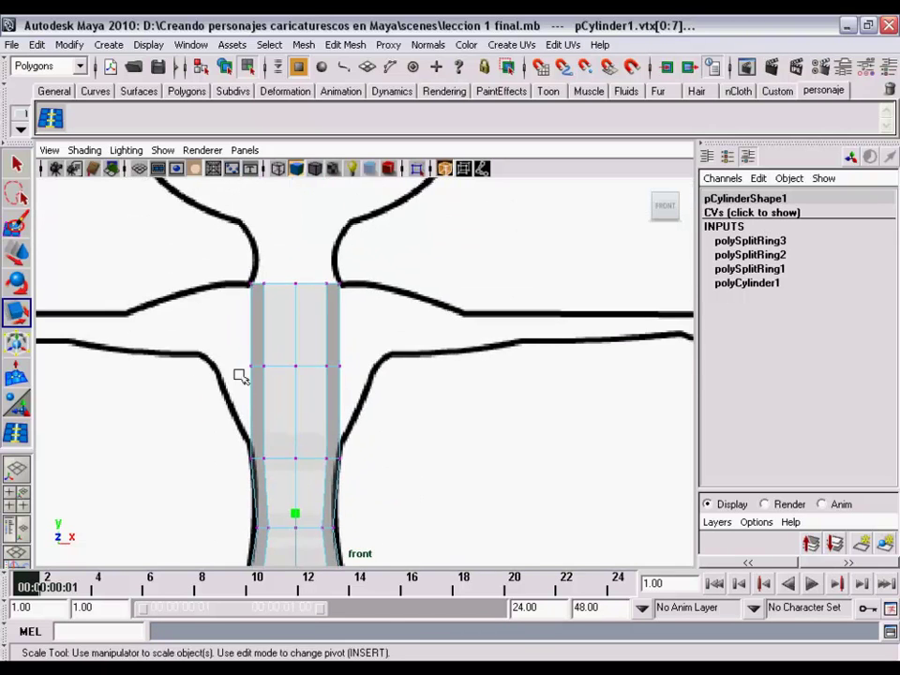
drag(424, 391, 225, 347)
drag(295, 368, 343, 366)
alt+middle_drag(342, 363, 341, 372)
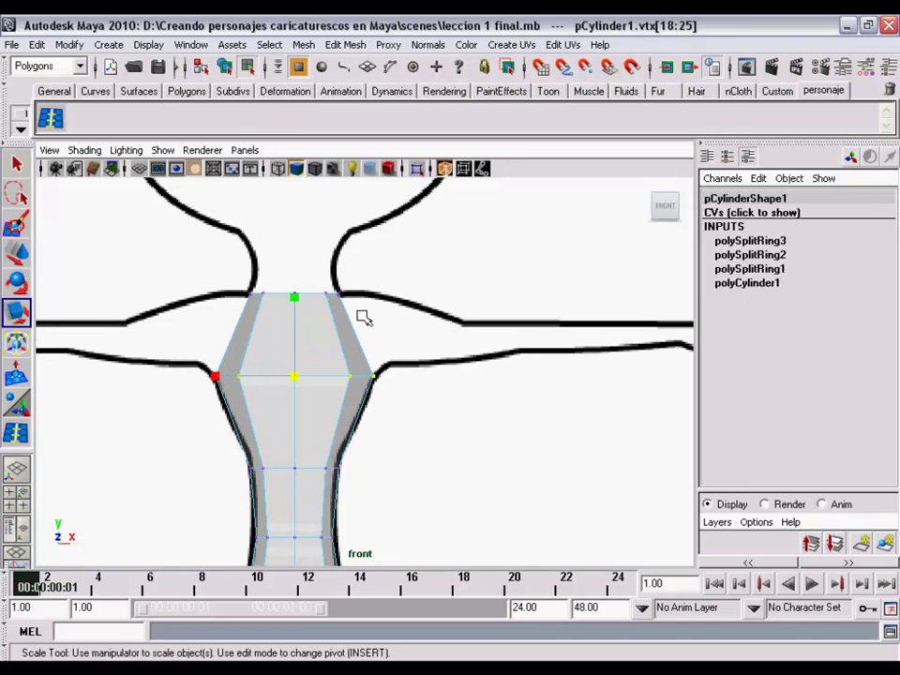
drag(364, 315, 235, 277)
drag(293, 294, 298, 289)
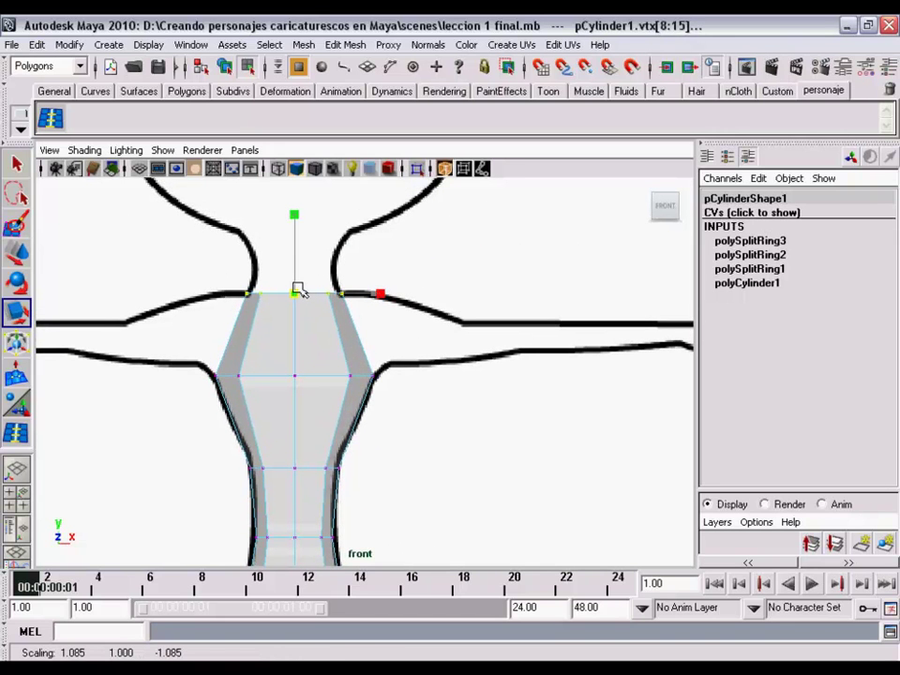
mouse_move(338, 438)
alt+middle_down()
mouse_move(330, 241)
mouse_move(325, 415)
alt+middle_up()
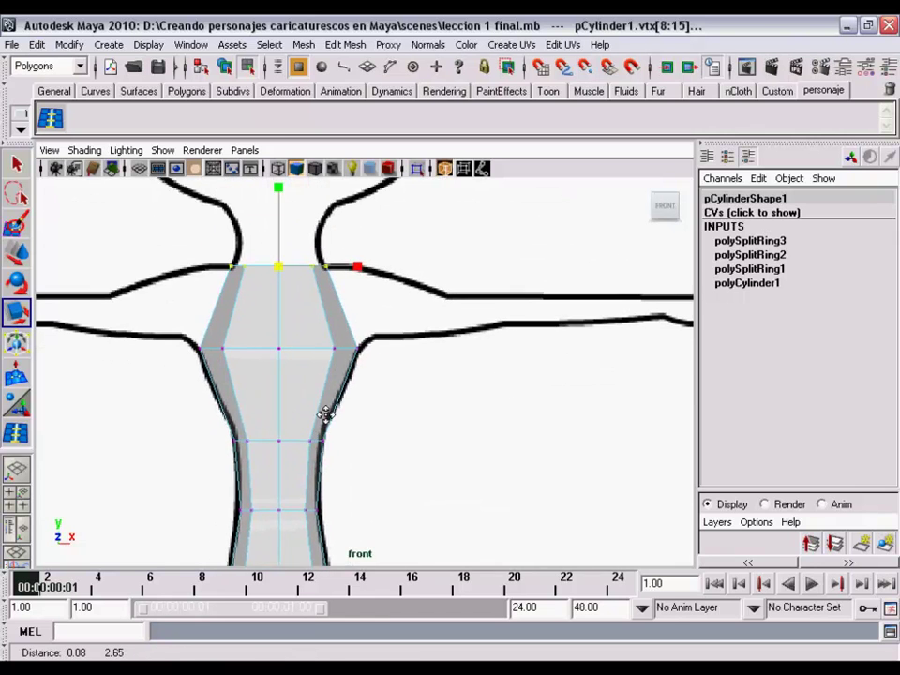
mouse_move(324, 415)
alt+right_down()
mouse_move(382, 392)
mouse_move(401, 322)
mouse_move(327, 334)
alt+right_up()
mouse_move(327, 334)
alt+middle_down()
mouse_move(358, 371)
mouse_move(357, 321)
mouse_move(335, 327)
alt+middle_up()
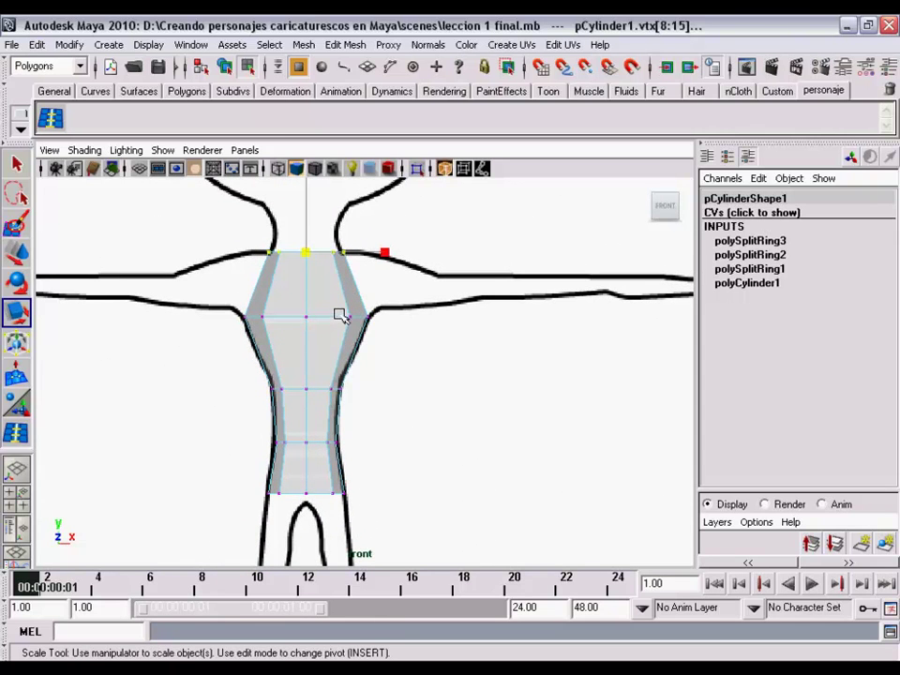
mouse_move(299, 438)
alt+middle_down()
mouse_move(361, 454)
mouse_move(376, 369)
alt+middle_up()
alt+right_drag(375, 370, 370, 400)
key(space)
Switch to the side view and frame the torso mesh
drag(355, 362, 420, 364)
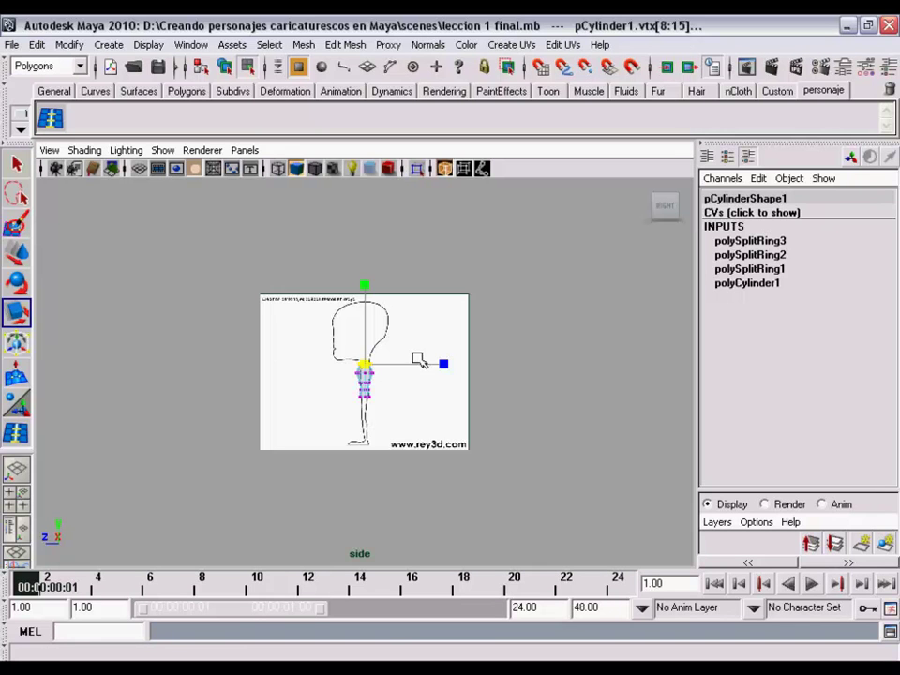
mouse_move(416, 359)
alt+right_down()
mouse_move(481, 446)
mouse_move(482, 465)
alt+right_up()
mouse_move(482, 464)
alt+middle_down()
mouse_move(466, 424)
mouse_move(468, 396)
mouse_move(477, 437)
alt+middle_up()
alt+right_drag(477, 437, 512, 459)
mouse_move(512, 459)
alt+middle_down()
mouse_move(476, 442)
mouse_move(431, 398)
alt+middle_up()
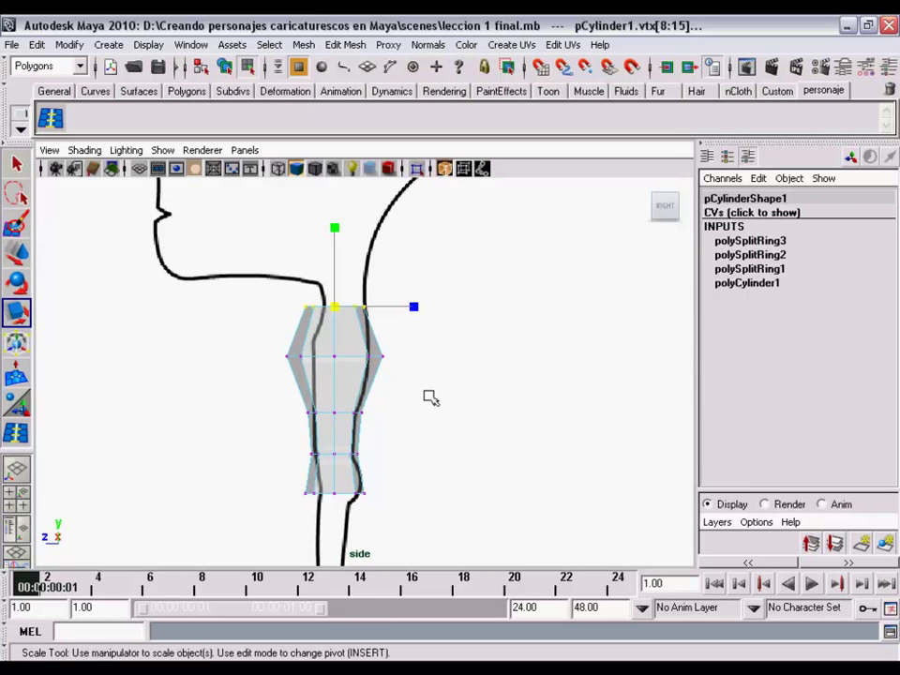
mouse_move(430, 398)
alt+right_down()
mouse_move(454, 399)
mouse_move(413, 299)
alt+right_up()
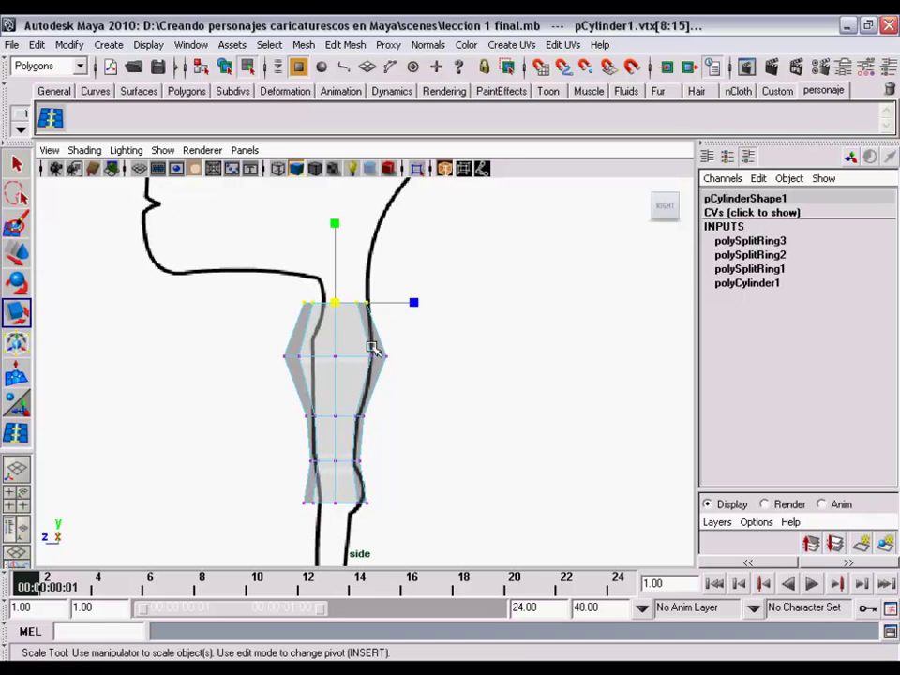
Shift and flatten the top and middle vertex rows front-to-back to match the side sketch
key(w)
drag(269, 309, 286, 302)
key(r)
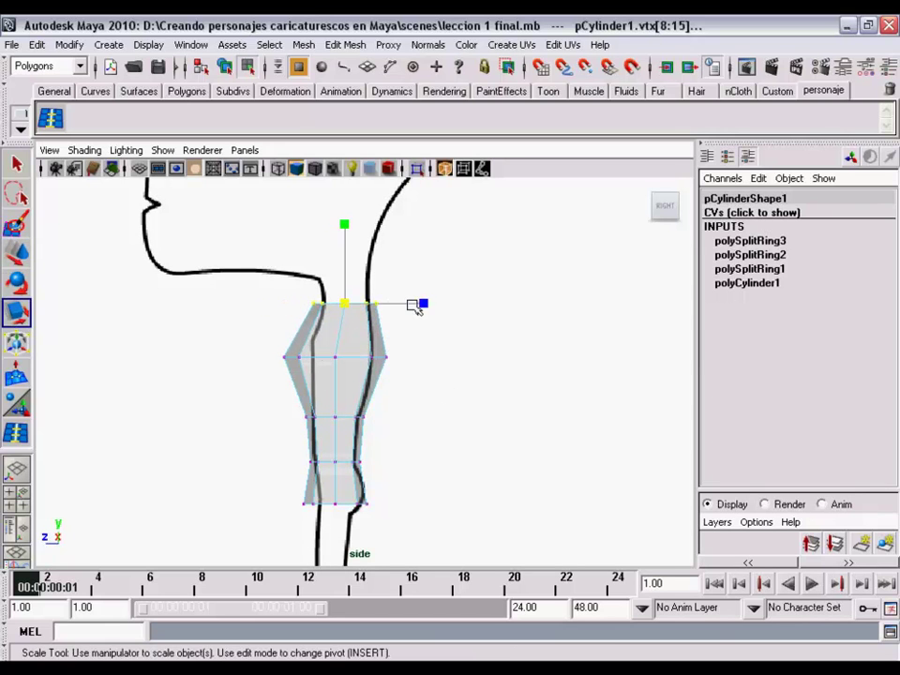
drag(420, 305, 401, 306)
drag(241, 336, 403, 376)
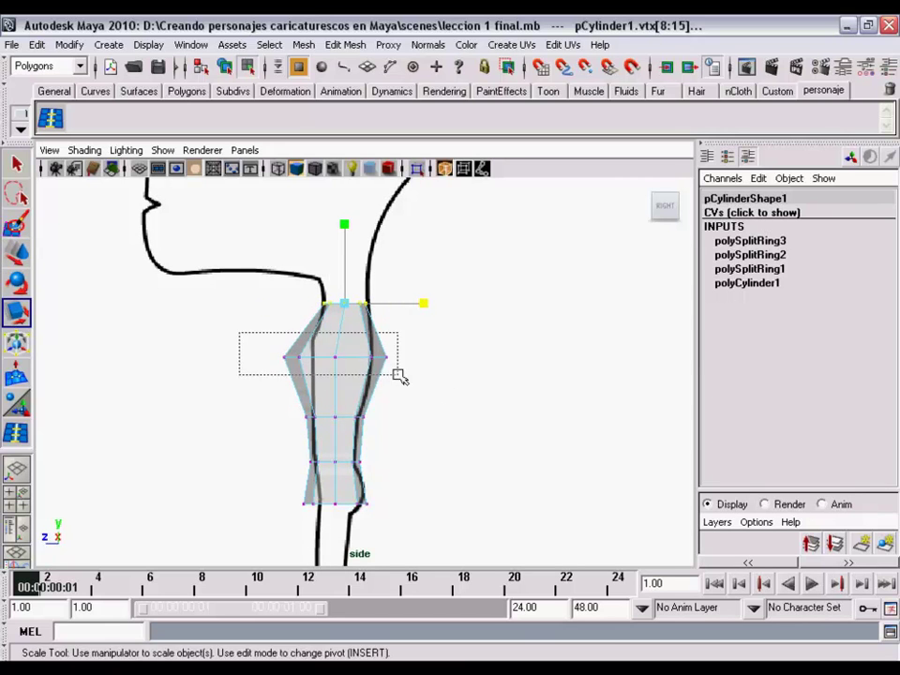
mouse_move(263, 357)
mouse_down()
mouse_move(296, 357)
mouse_move(286, 360)
mouse_up()
key(w)
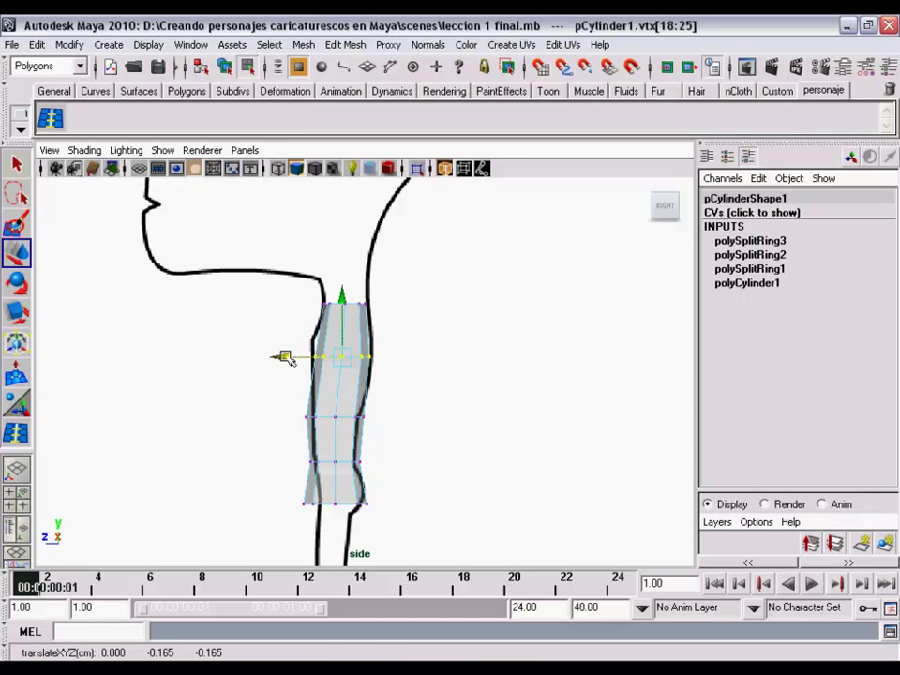
key(r)
click(260, 357)
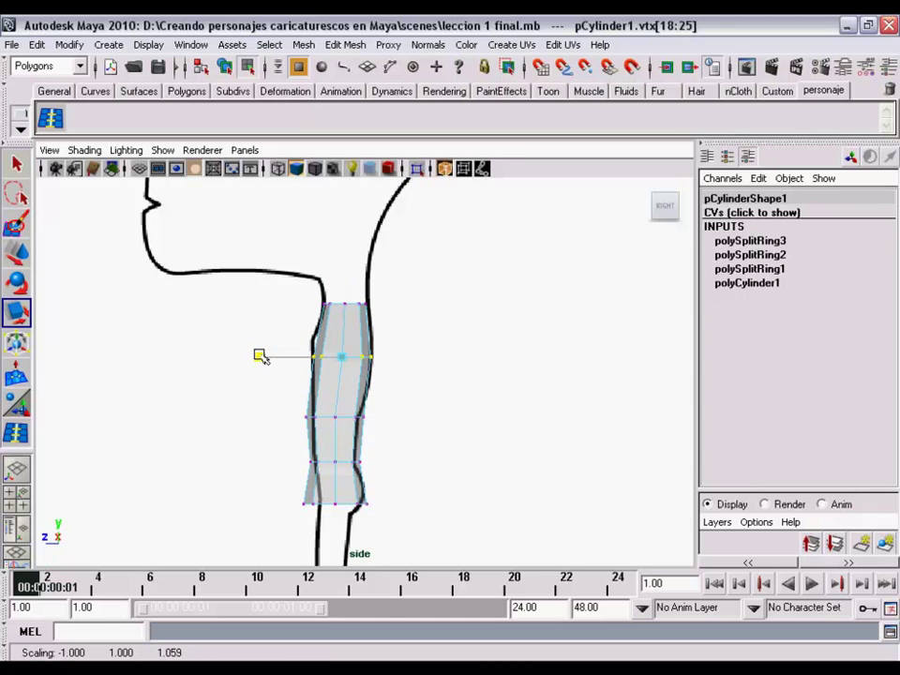
Narrow and shift the rows below the chest and lower torso front-to-back
drag(256, 392, 312, 438)
drag(262, 419, 282, 418)
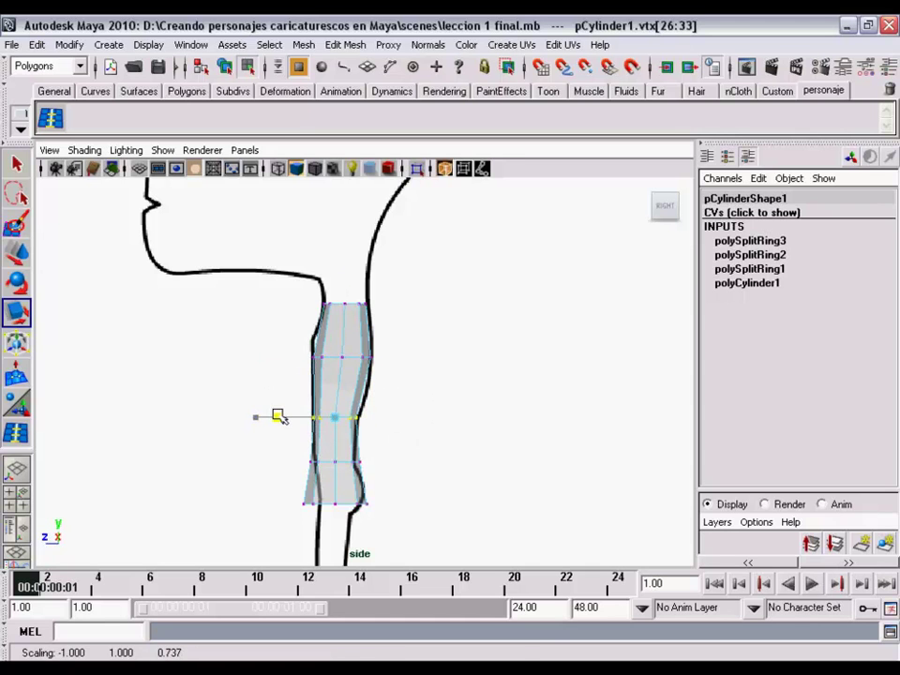
key(w)
click(279, 415)
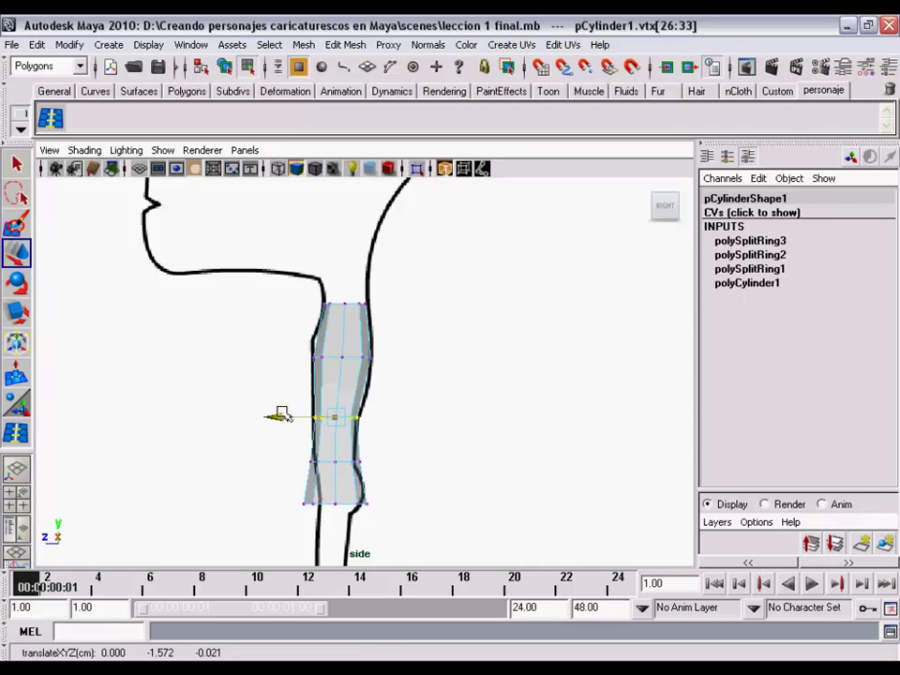
key(r)
mouse_move(266, 420)
mouse_down()
mouse_move(257, 420)
mouse_move(395, 476)
mouse_up()
drag(252, 467, 276, 461)
Narrow the bottom vertex ring front-to-back
key(w)
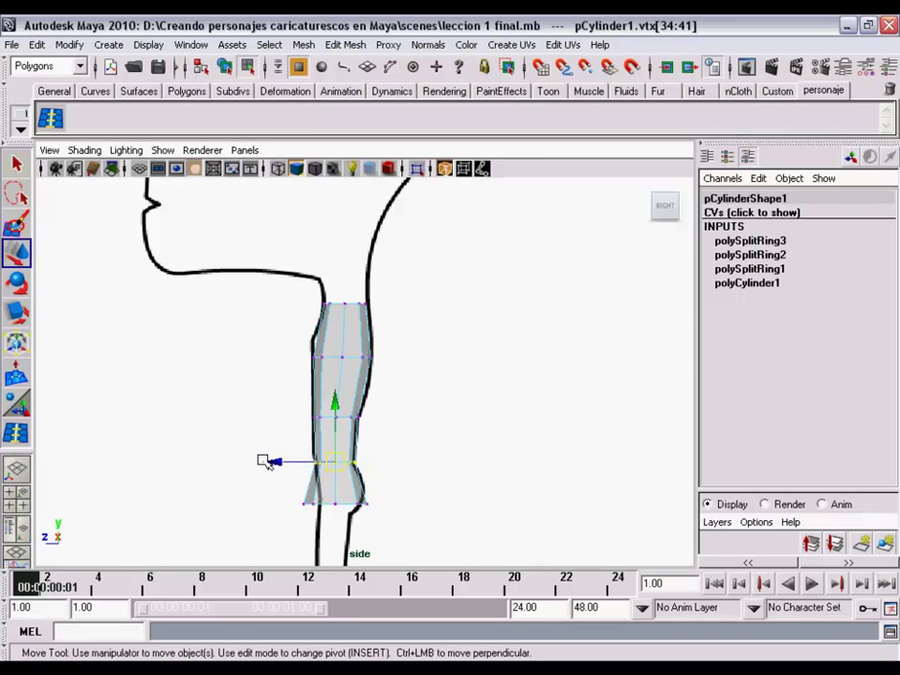
drag(282, 488, 427, 533)
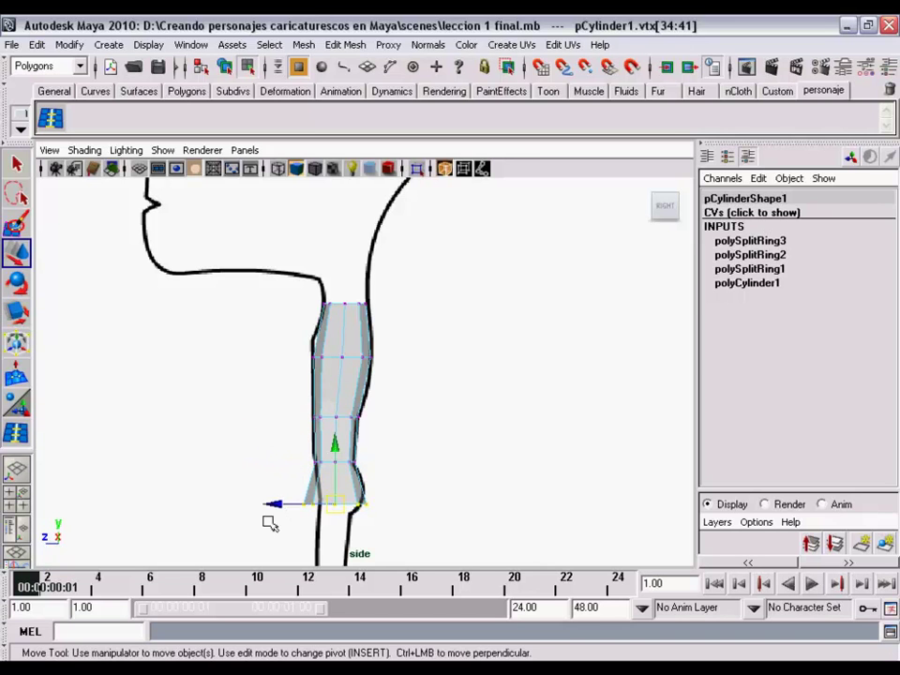
key(r)
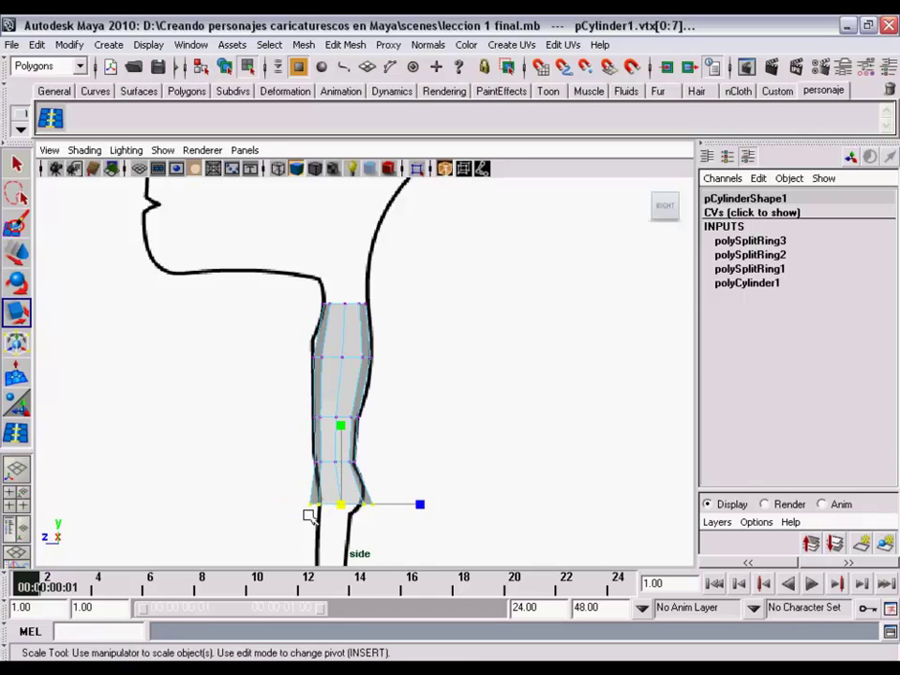
drag(404, 504, 354, 480)
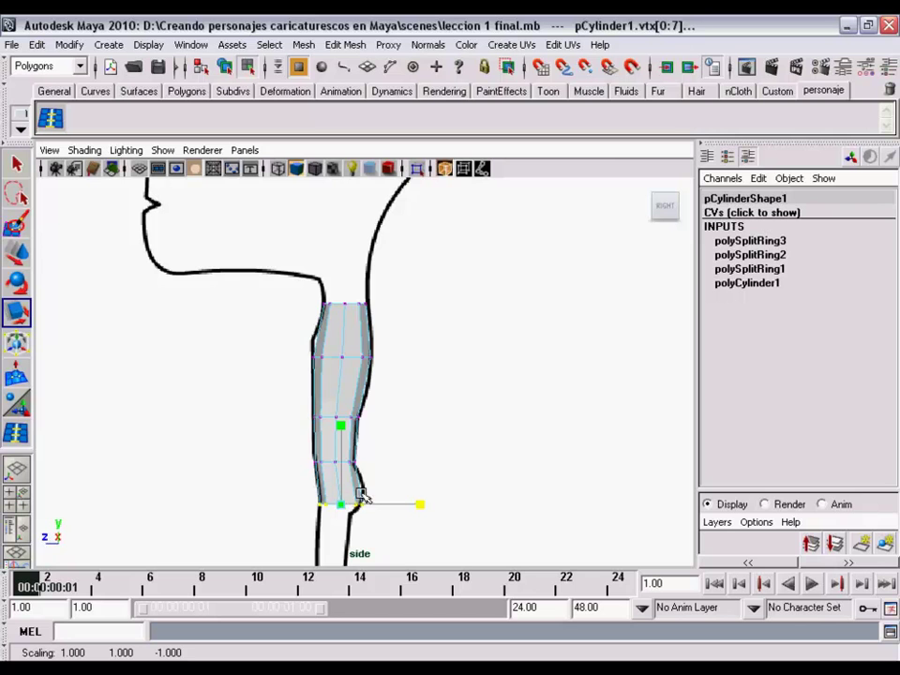
scroll(366, 459, down, 1)
Switch to the perspective view and orbit to see both reference planes
scroll(341, 403, down, 1)
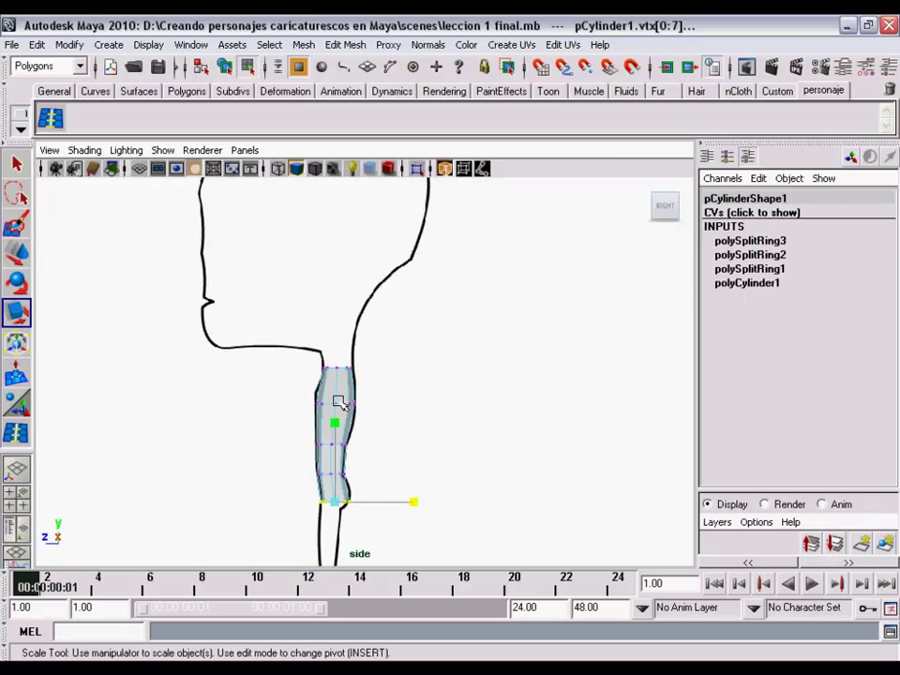
scroll(352, 469, down, 1)
scroll(328, 394, down, 2)
key(space)
drag(412, 339, 409, 321)
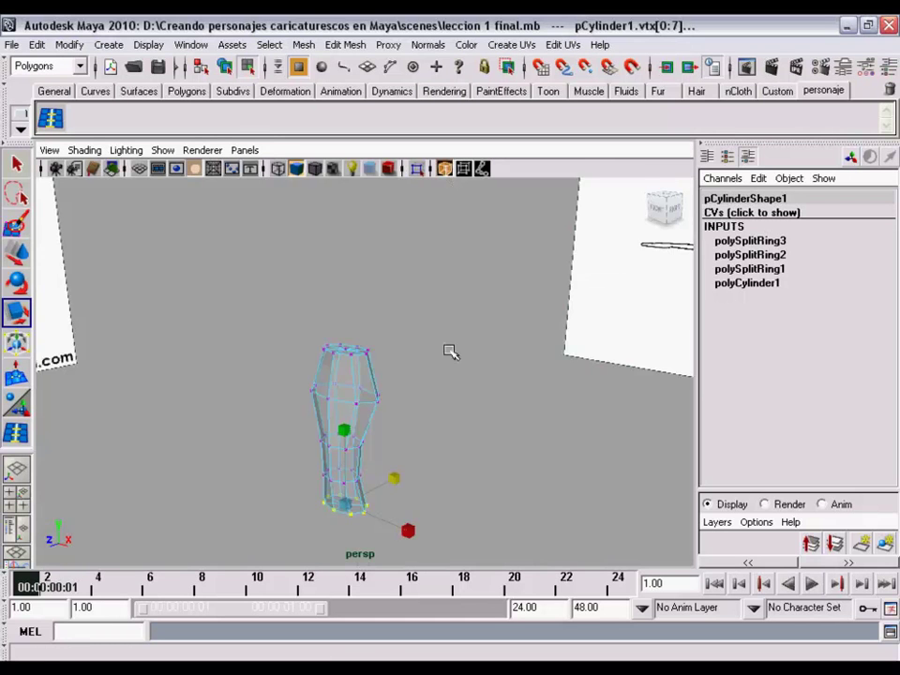
scroll(357, 390, up, 2)
alt+drag(366, 398, 428, 392)
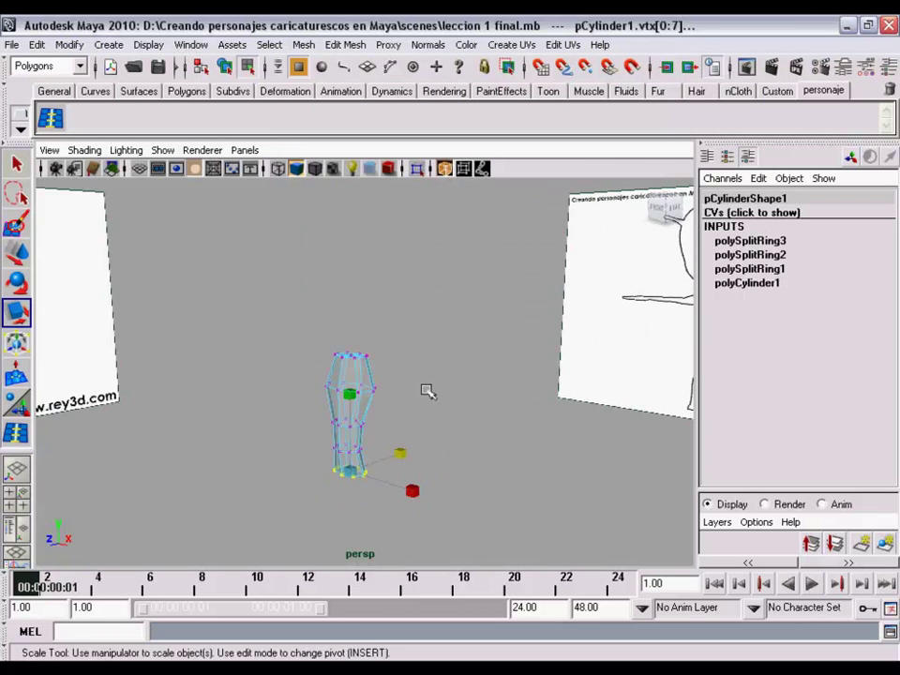
Turn off X-Ray shading and orbit around the reshaped torso
click(84, 152)
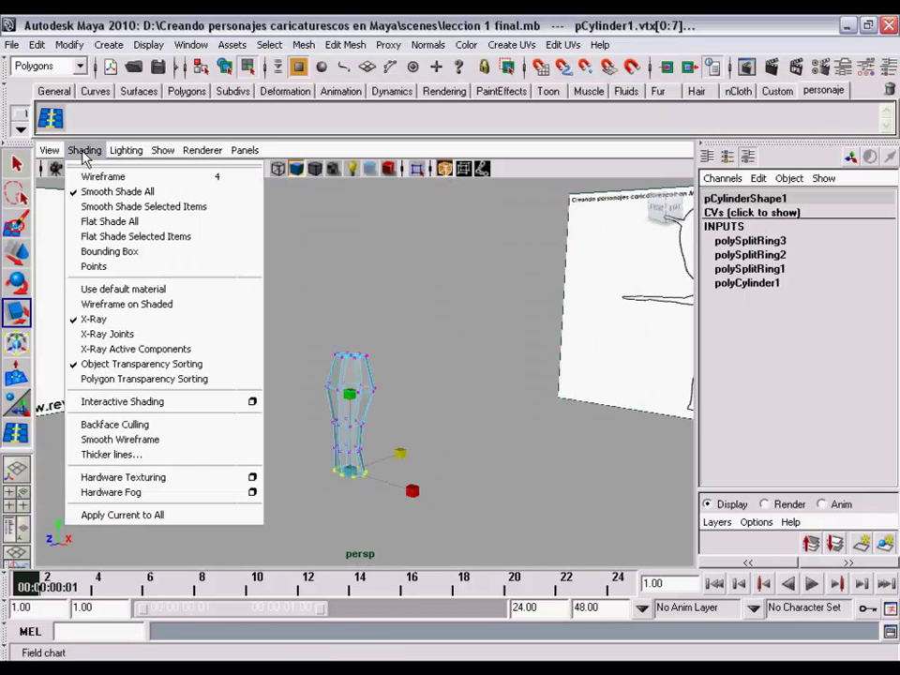
click(132, 318)
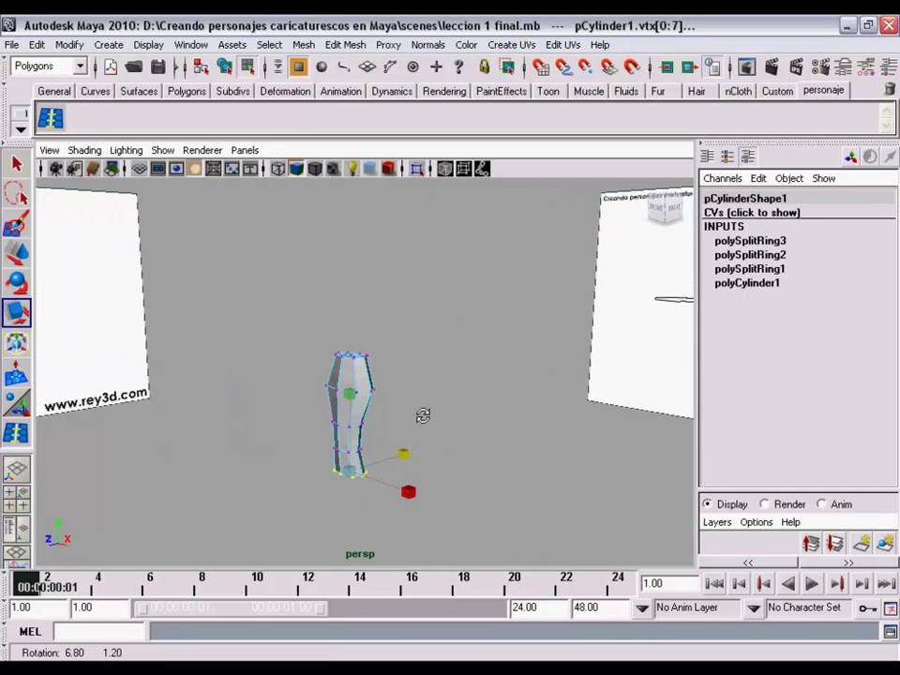
mouse_move(422, 416)
alt+mouse_down()
mouse_move(262, 405)
mouse_move(549, 417)
mouse_move(253, 408)
mouse_move(536, 410)
mouse_move(365, 396)
mouse_move(492, 416)
mouse_move(459, 413)
mouse_move(540, 405)
mouse_move(517, 416)
mouse_move(512, 407)
mouse_move(426, 412)
mouse_move(481, 398)
alt+mouse_up()
alt+right_drag(480, 397, 404, 380)
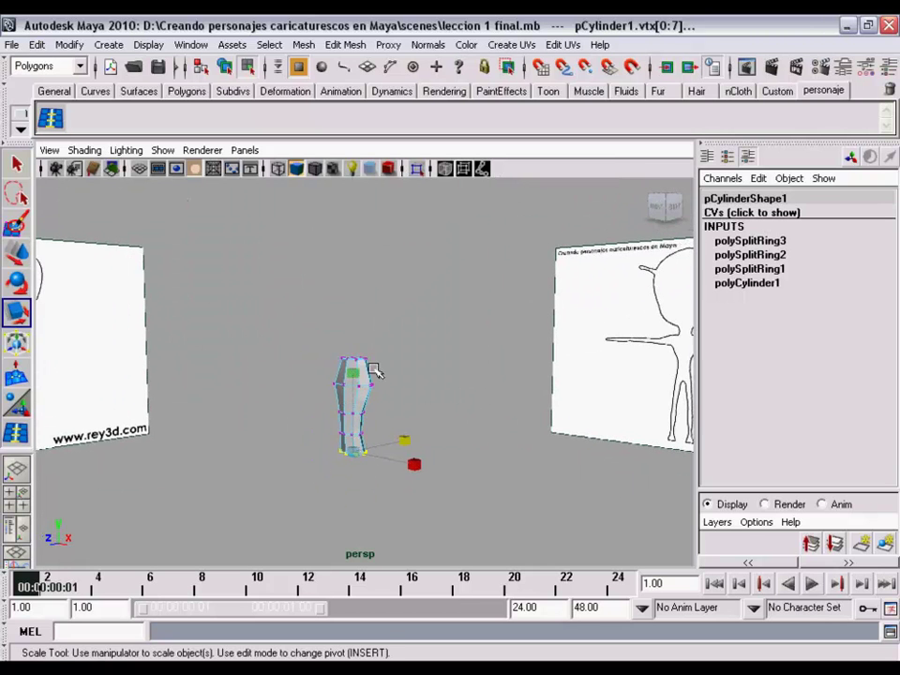